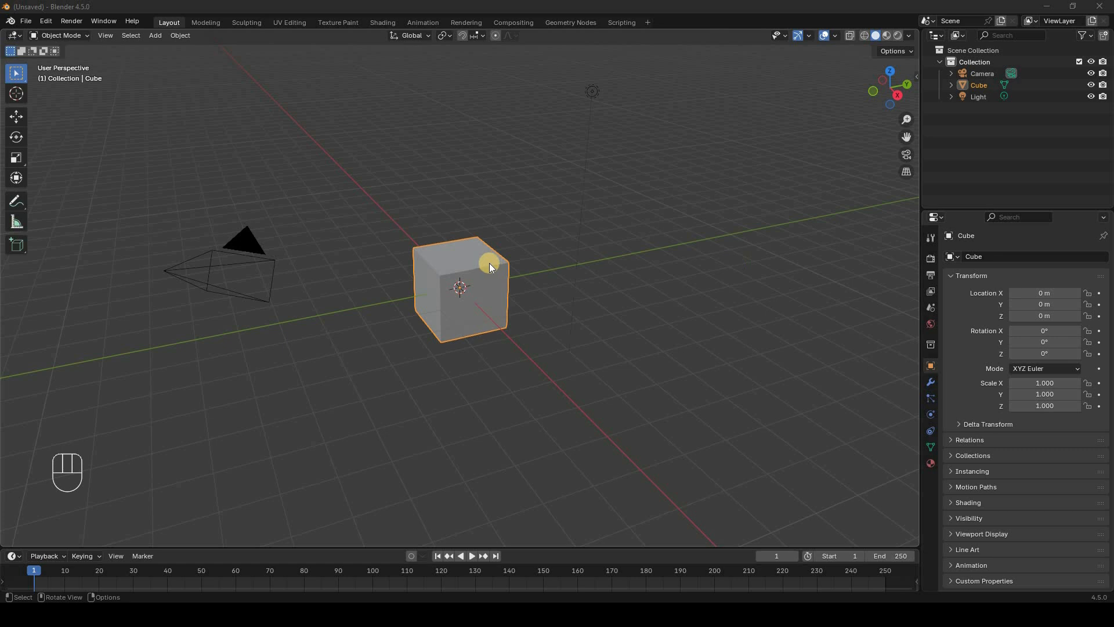
Extrude the default cube's top face upward with the Extrude Region tool, using face selection in Edit Mode
left_click(500, 280)
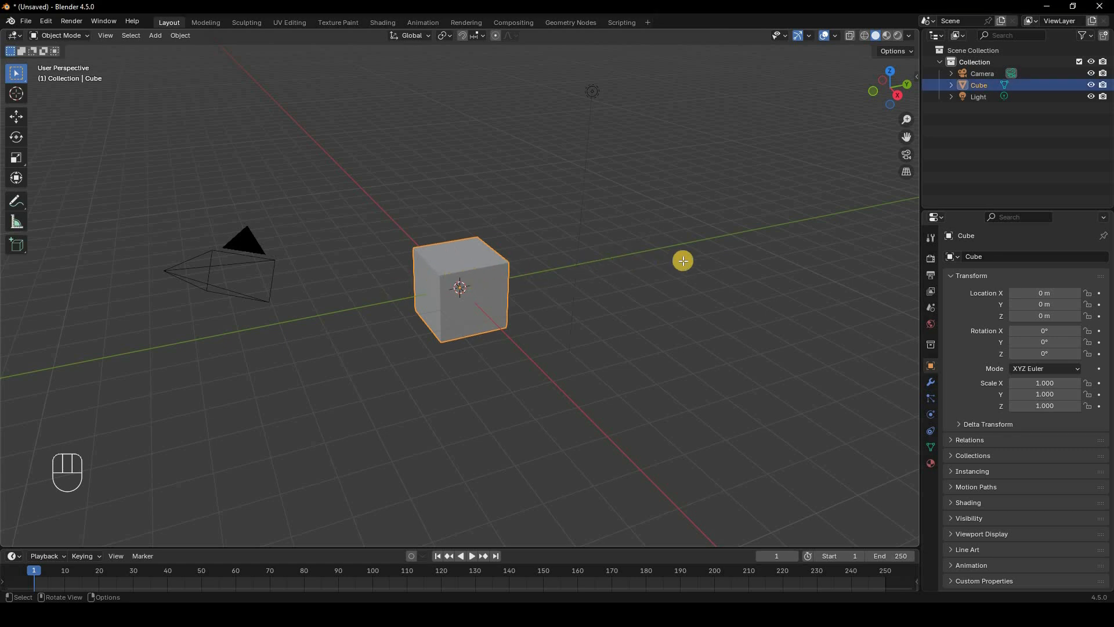
key("Tab")
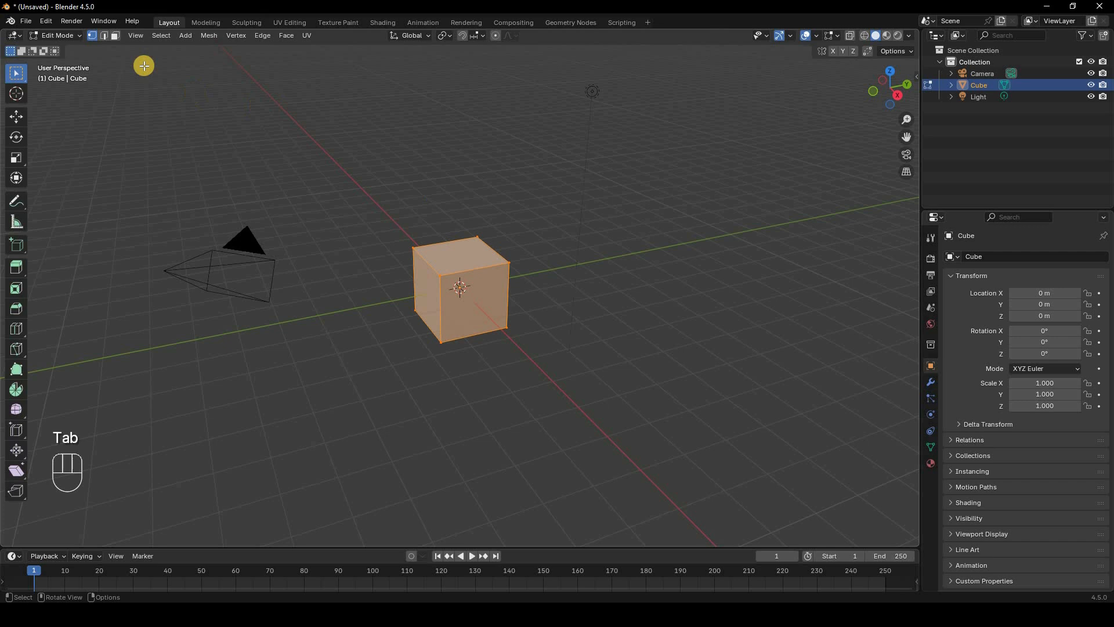
left_click(115, 37)
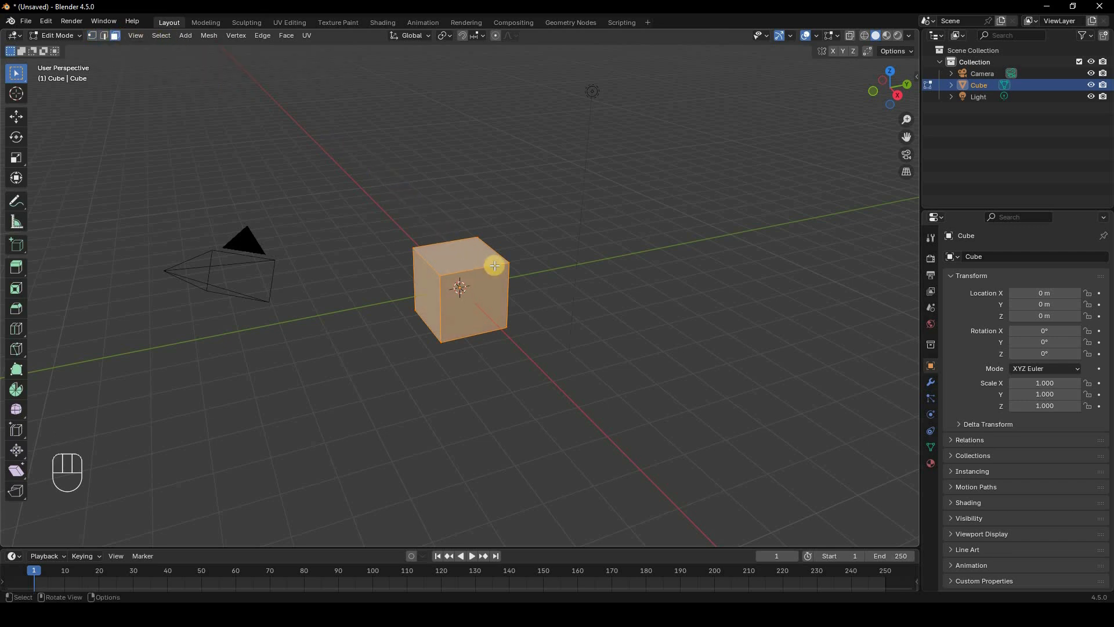
left_click(447, 259)
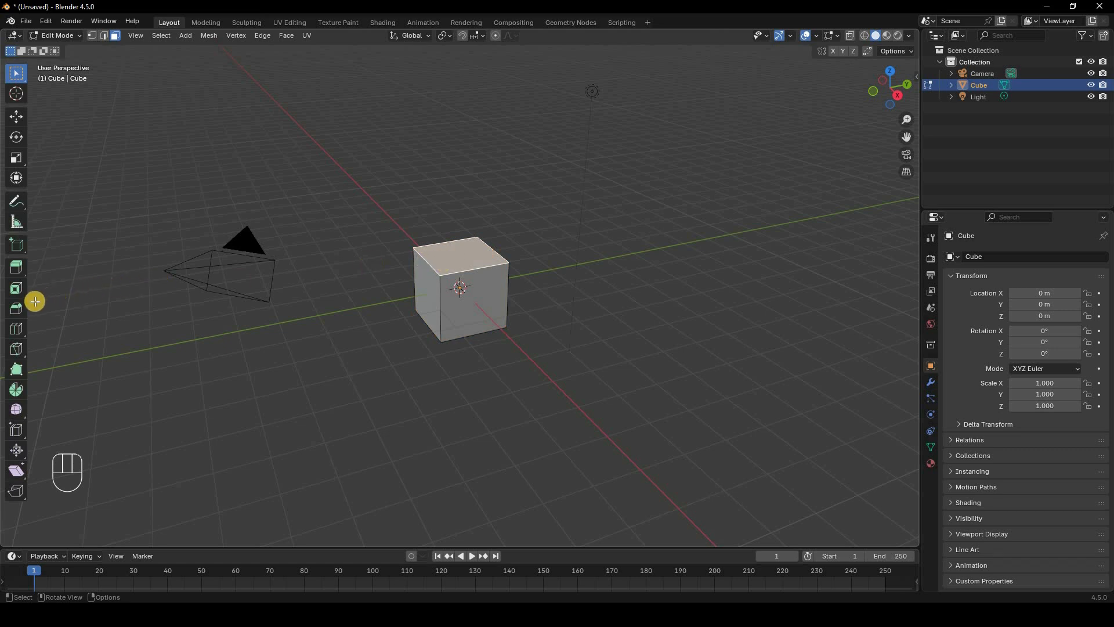
left_click(16, 267)
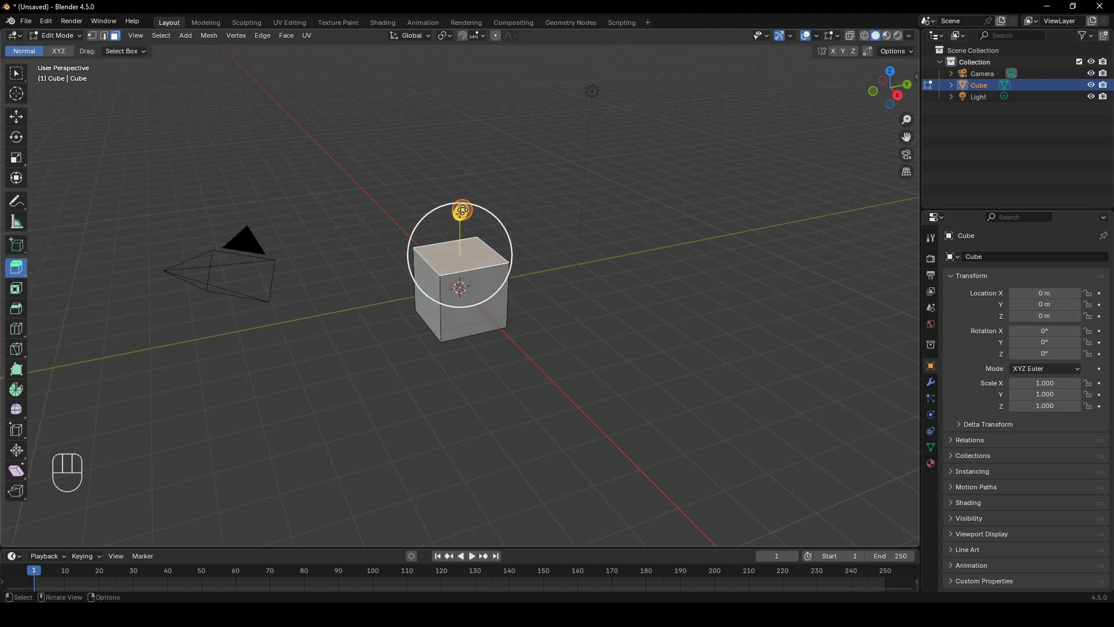
left_click_drag(460, 169, 523, 214)
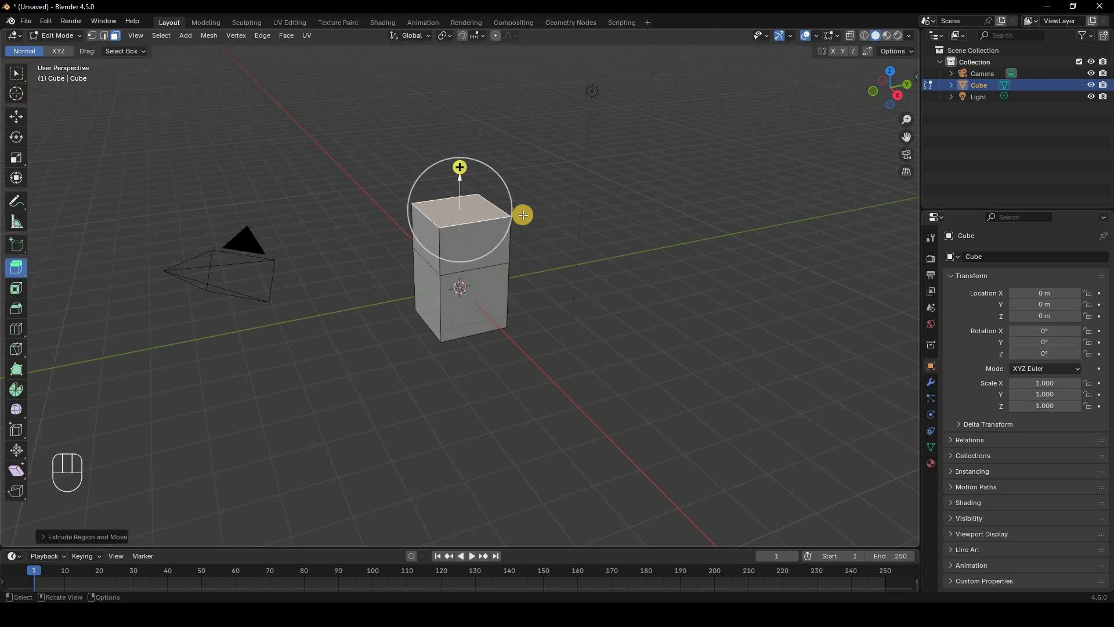
Try to move the extruded top face freely, and switch back to the Select Box tool
middle_click_drag(475, 213, 478, 219)
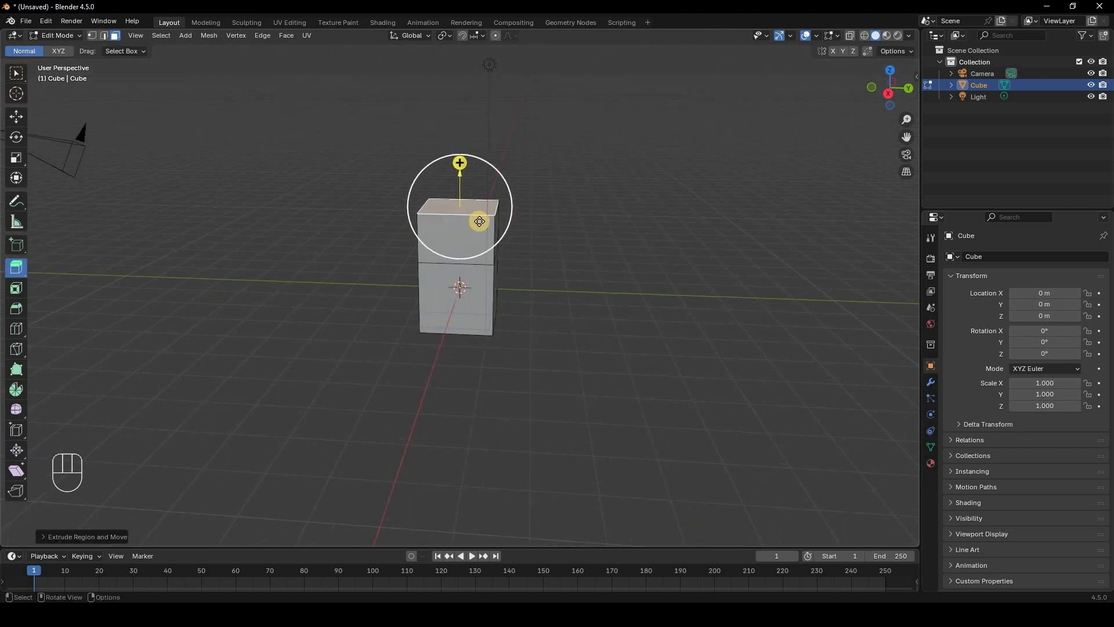
scroll(534, 253, "up", 2)
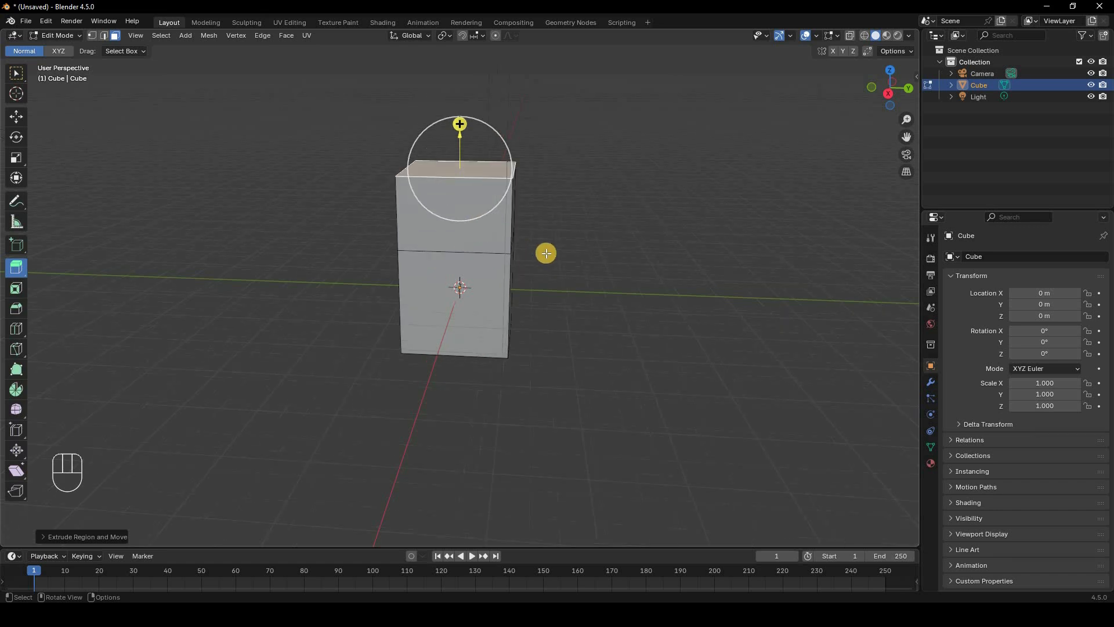
middle_click_drag(545, 253, 340, 136)
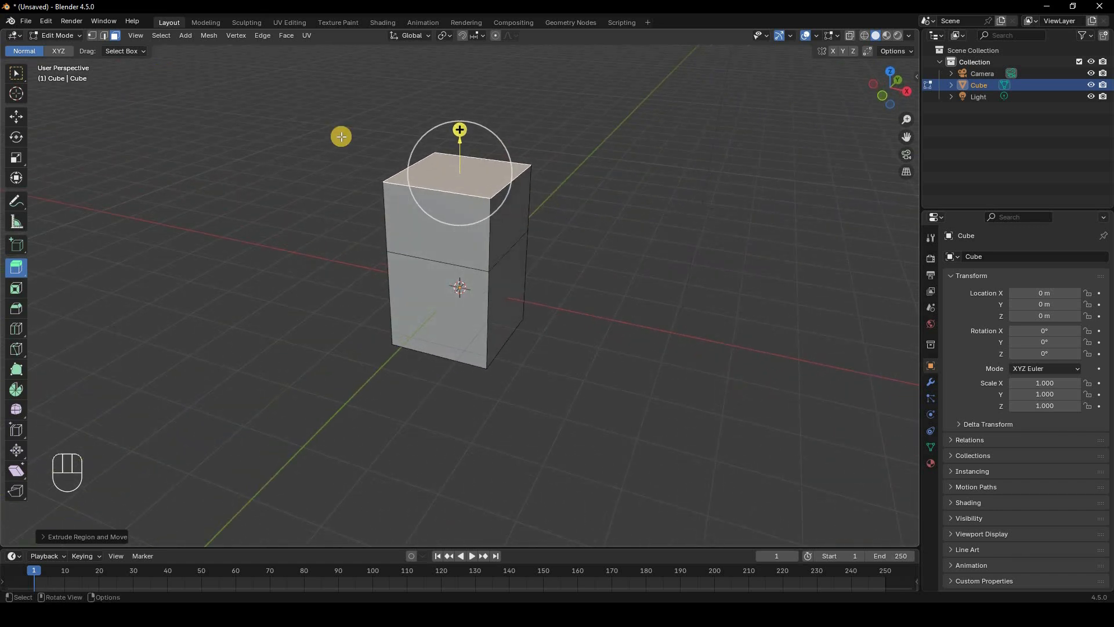
key("g")
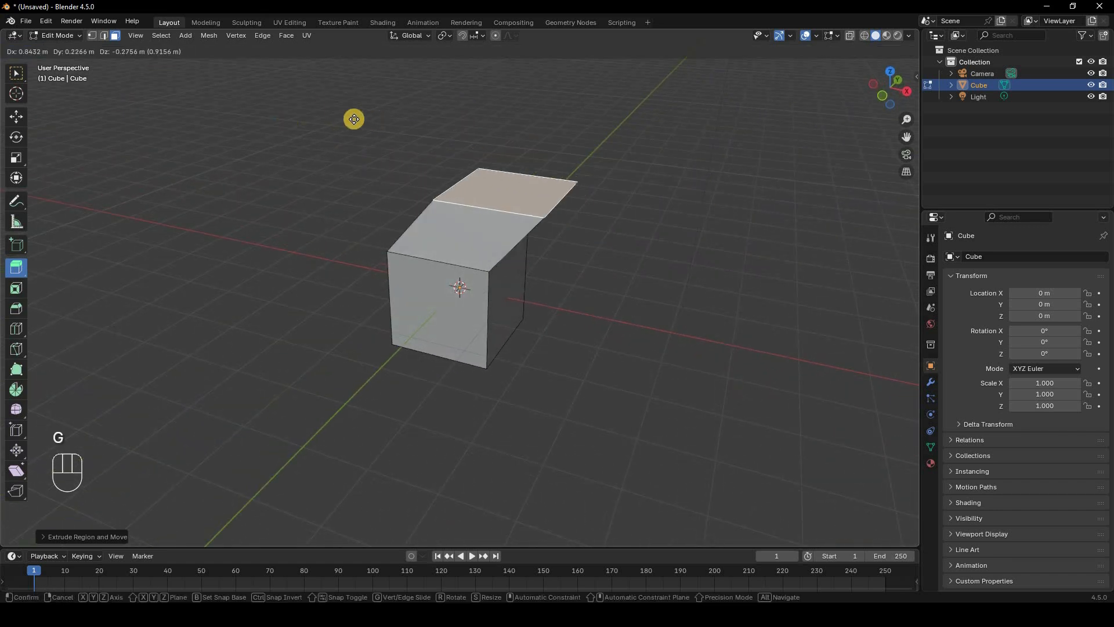
right_click(14, 77)
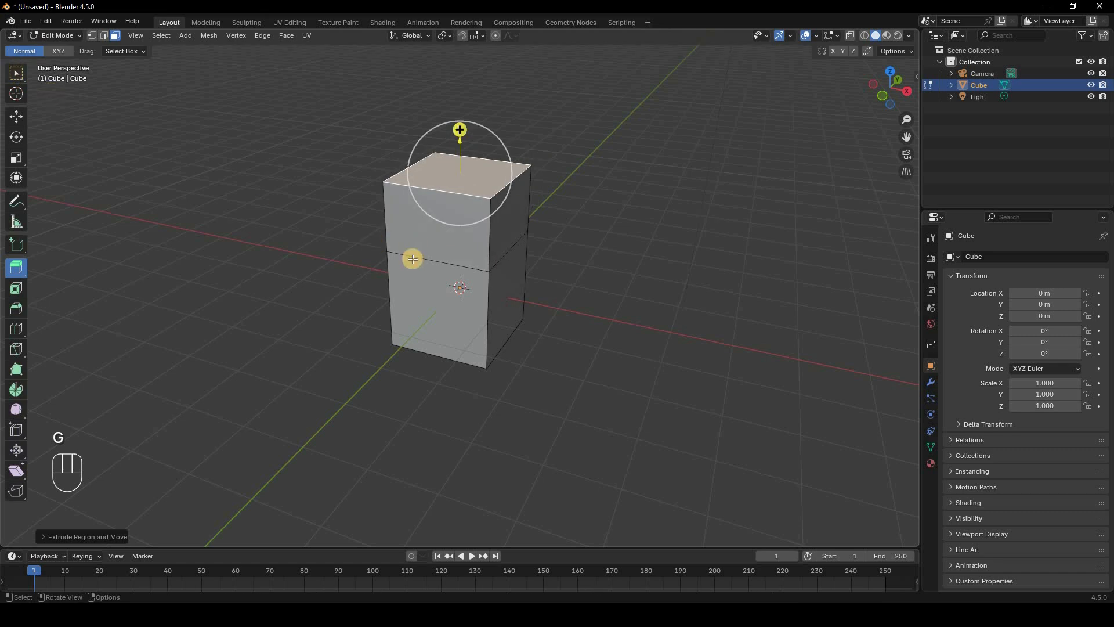
key("w")
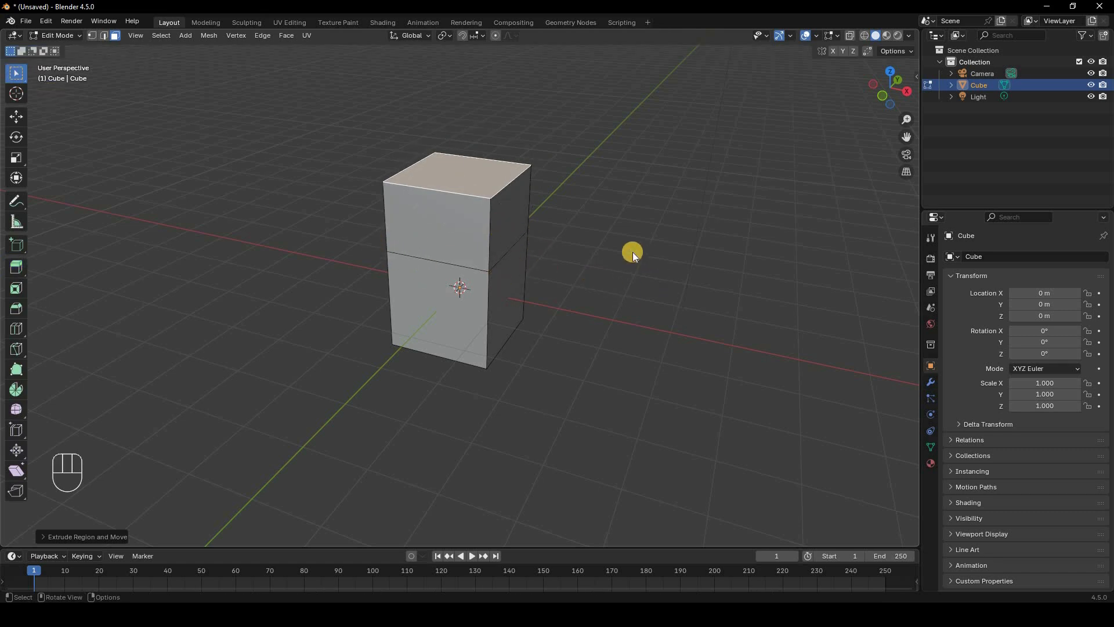
Add a second cube inside the same mesh and move it along the Y axis, clear of the column
key("shift+a")
left_click(598, 270)
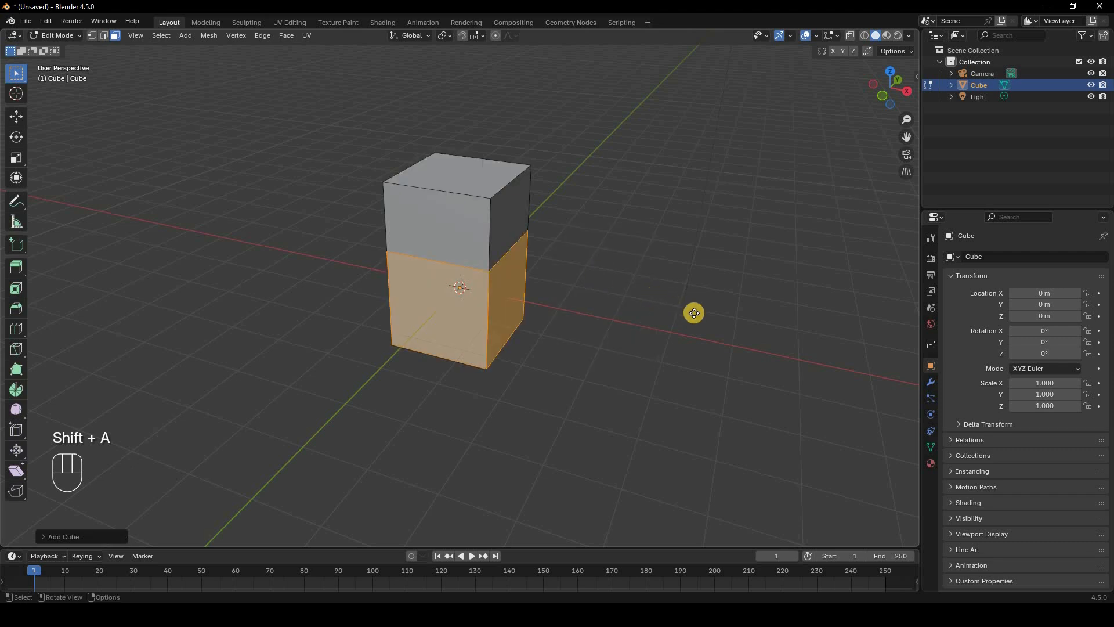
key("g")
key("y")
left_click(699, 260)
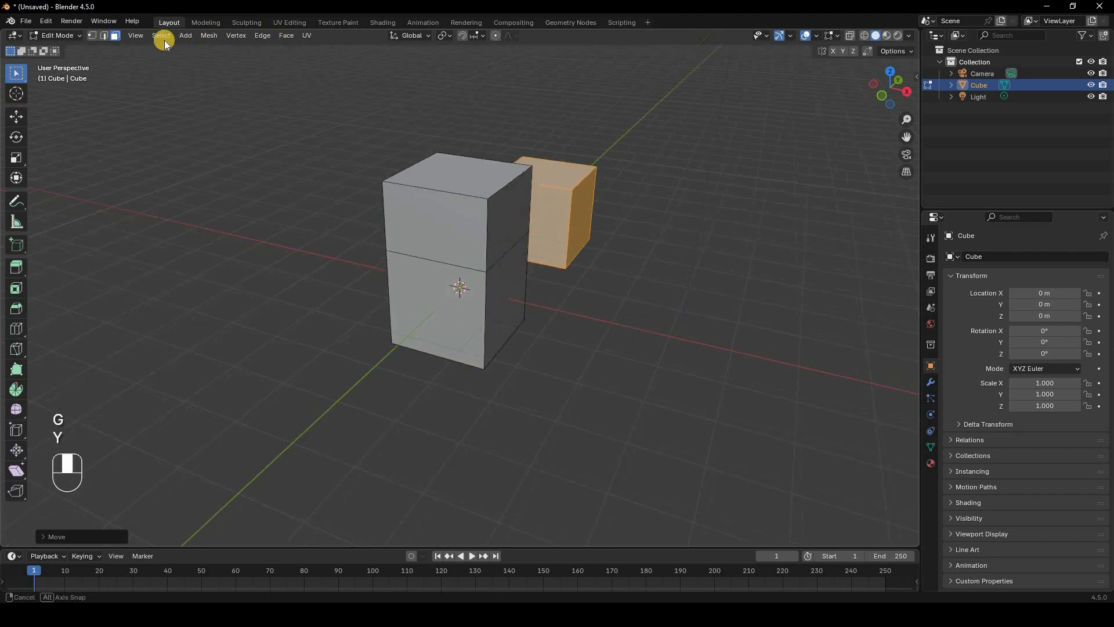
Raise the second cube's top face along the Z axis to make the block taller
middle_click_drag(713, 229, 629, 223)
left_click(703, 245)
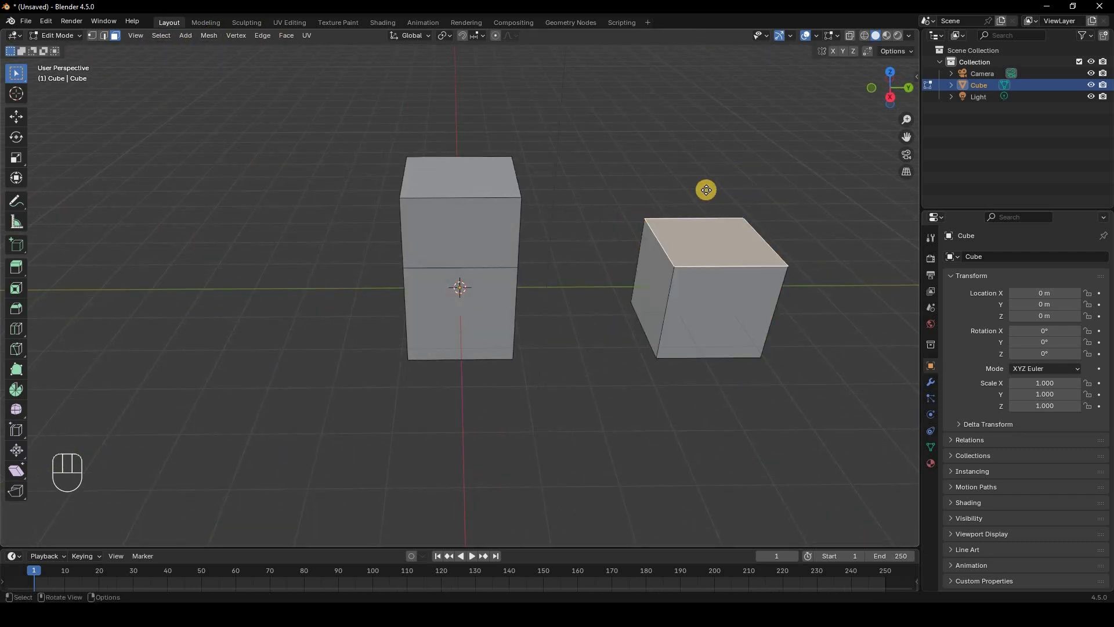
key("g")
key("z")
left_click(472, 268)
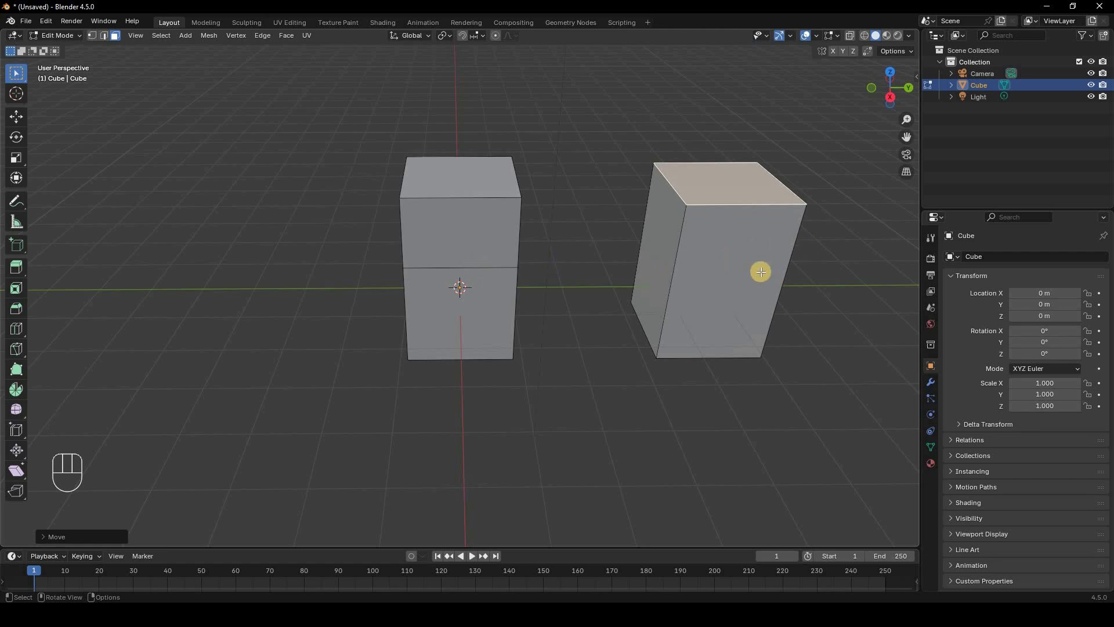
Select all linked geometry of the second block and delete its vertices
key("l")
key("Delete")
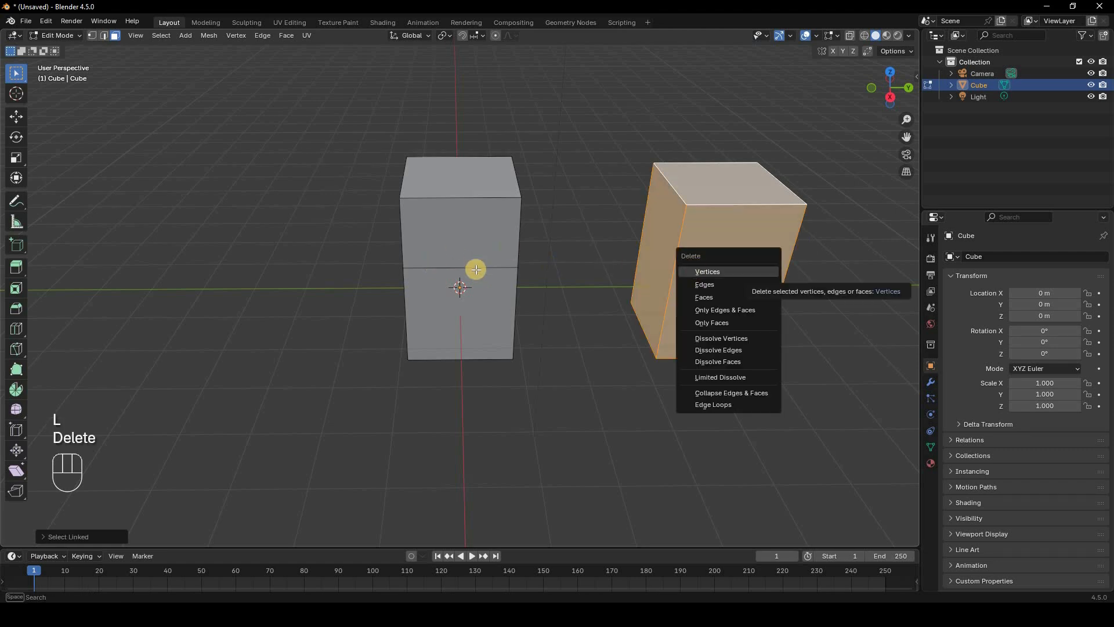
left_click(745, 271)
Extrude the column's top face upward to add another segment
middle_click_drag(562, 268, 447, 241)
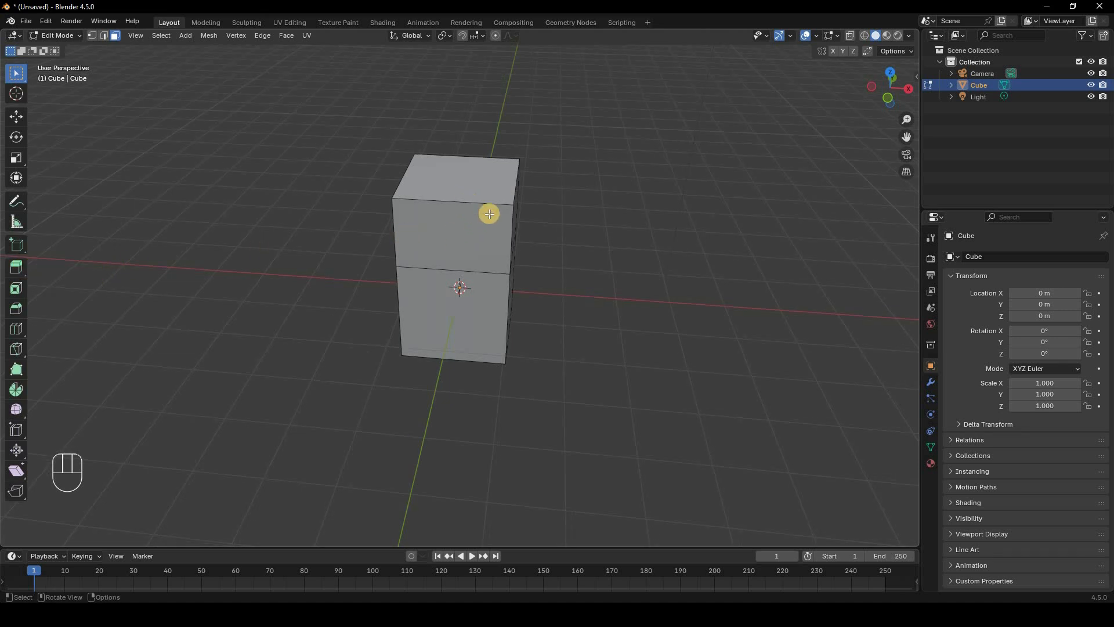
scroll(596, 238, "down", 5)
middle_click_drag(574, 251, 466, 247)
left_click(467, 247)
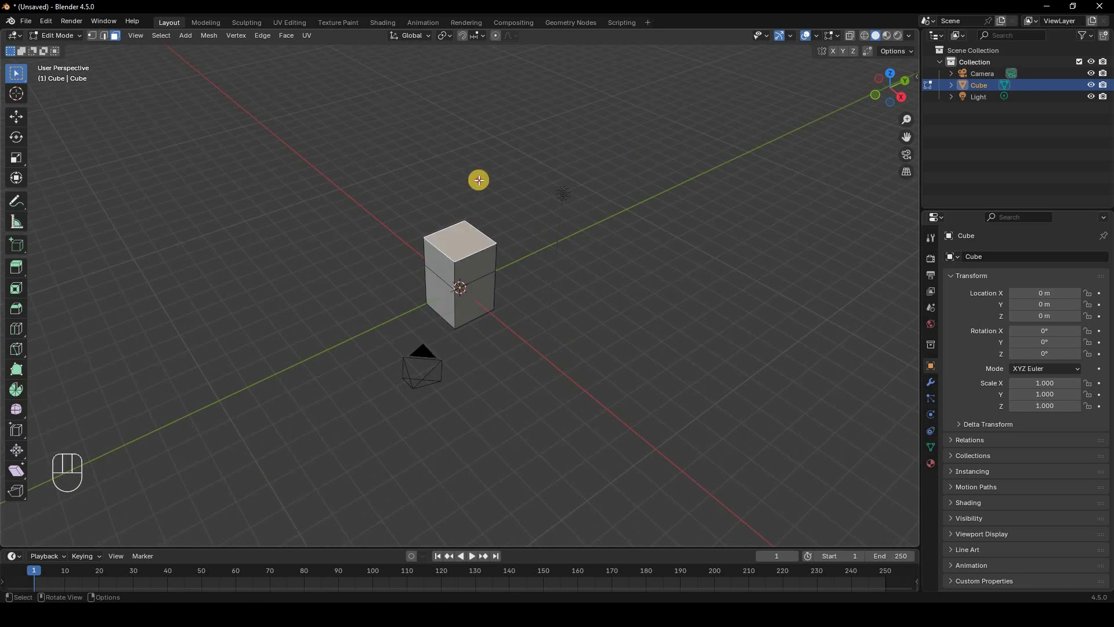
key("e")
left_click(528, 261)
Extrude two adjacent side faces of the column's top segment outward to form two perpendicular arms
key("e")
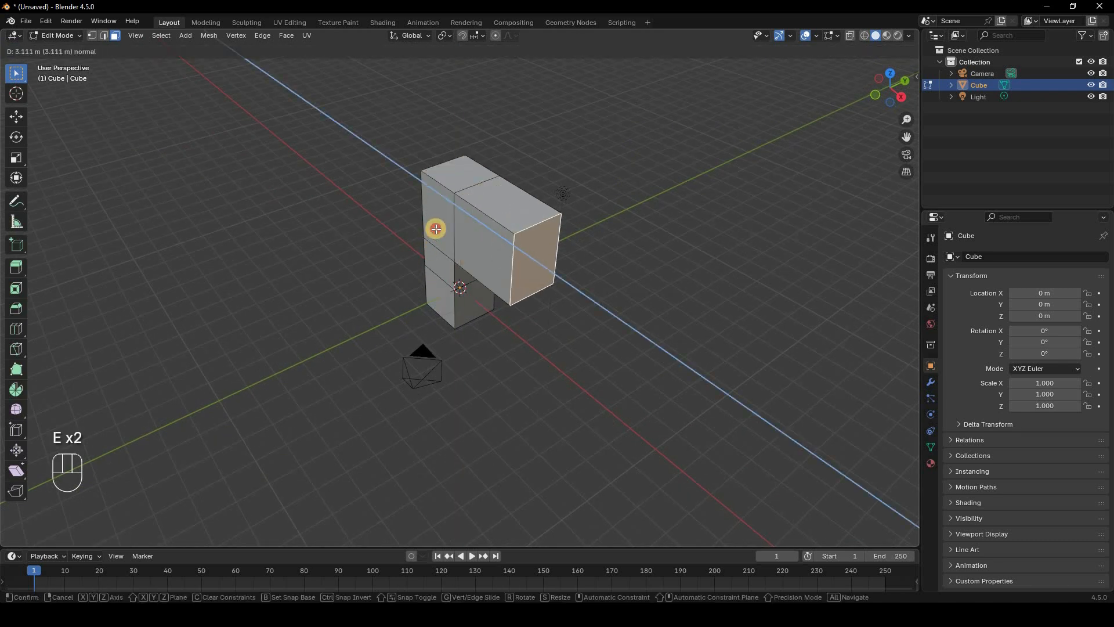
left_click(436, 228)
left_click(429, 259)
key("e")
left_click(449, 220)
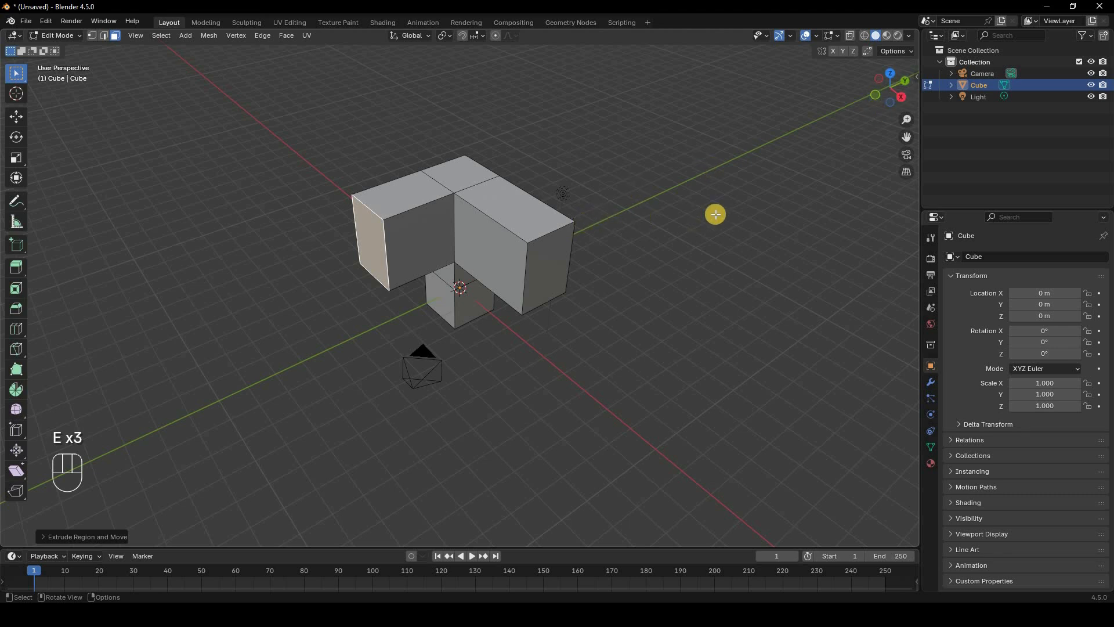
Extrude the remaining two side faces of the top segment outward, the last about 3.1 m, to complete a four-armed cross
middle_click_drag(562, 213, 390, 241)
left_click(439, 221)
key("e")
left_click(441, 219)
key("e")
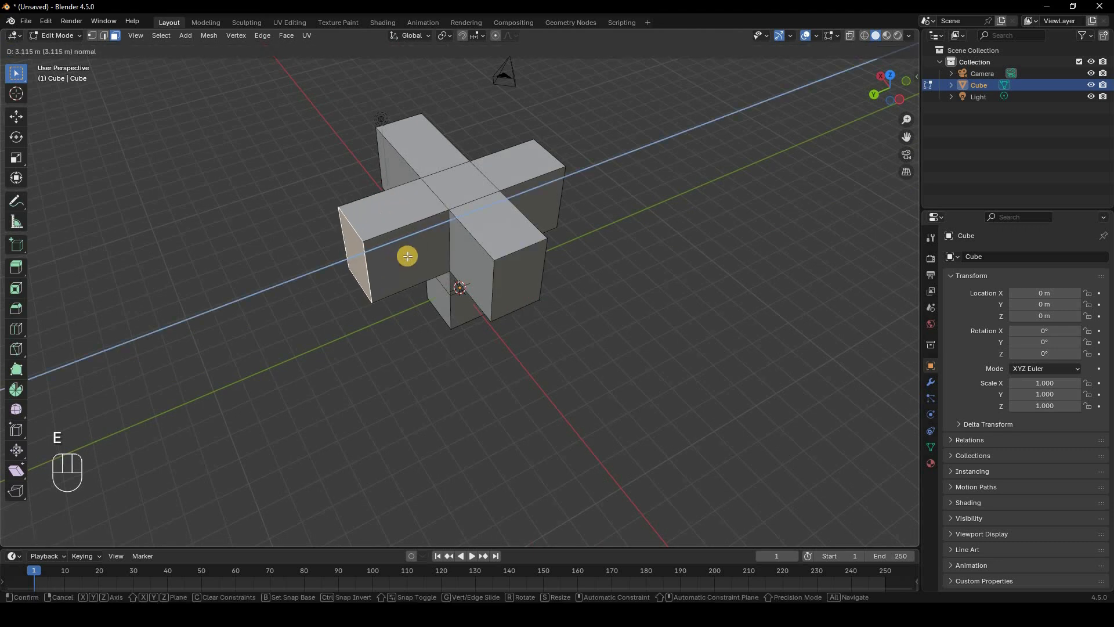
left_click(407, 256)
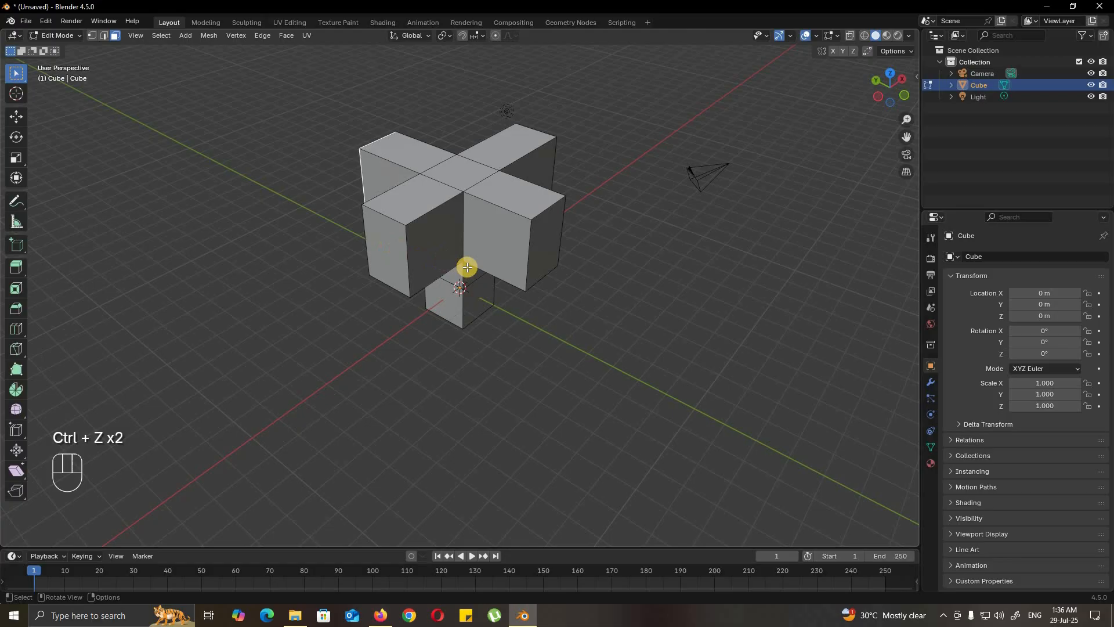
Extrude one arm's end face about 2.9 m outward and move it freely by about 3.3 m so the arm bends upward
left_click(467, 267)
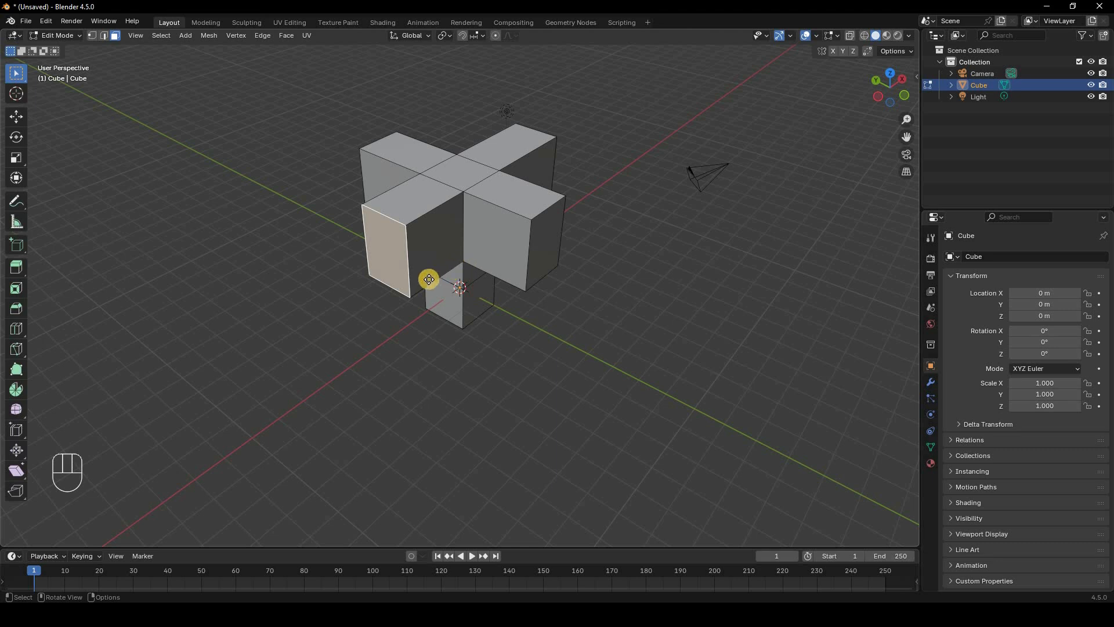
key("e")
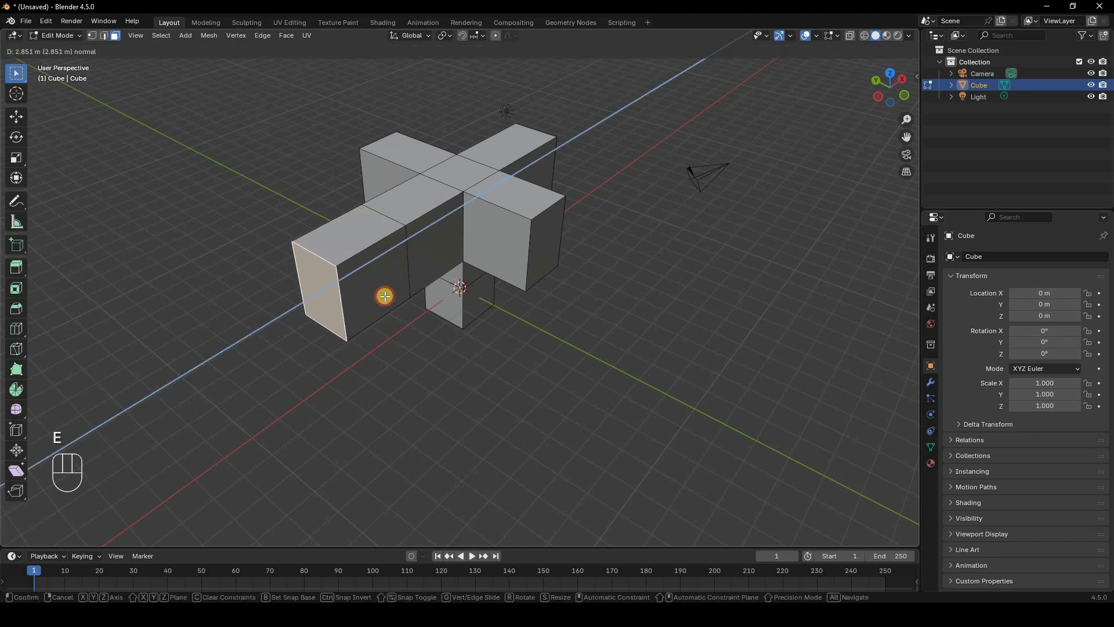
left_click(385, 296)
key("g")
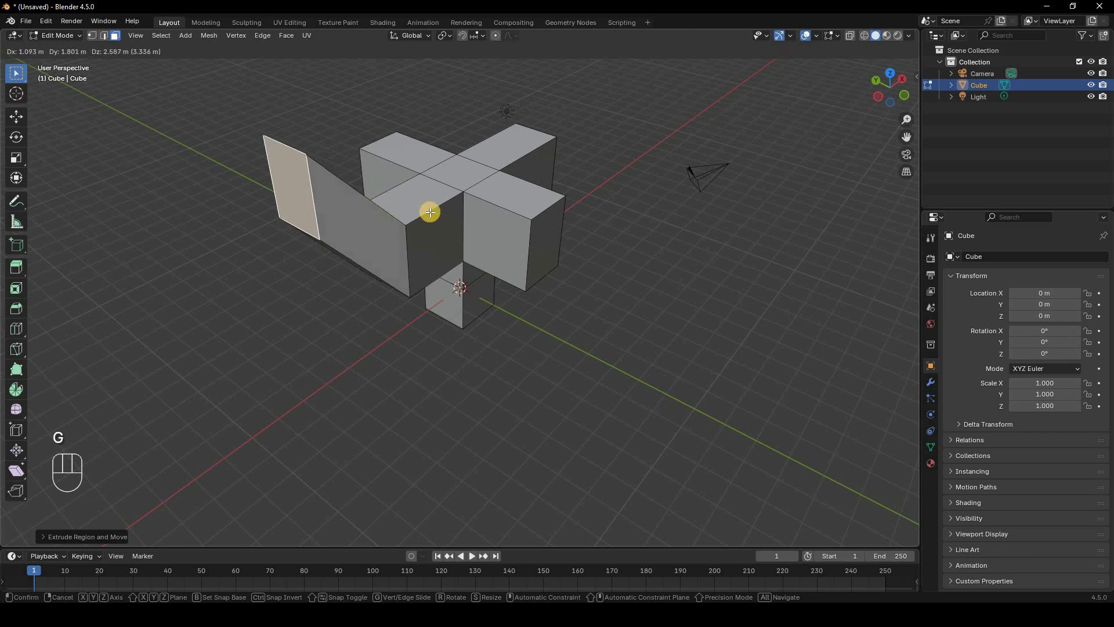
left_click(430, 211)
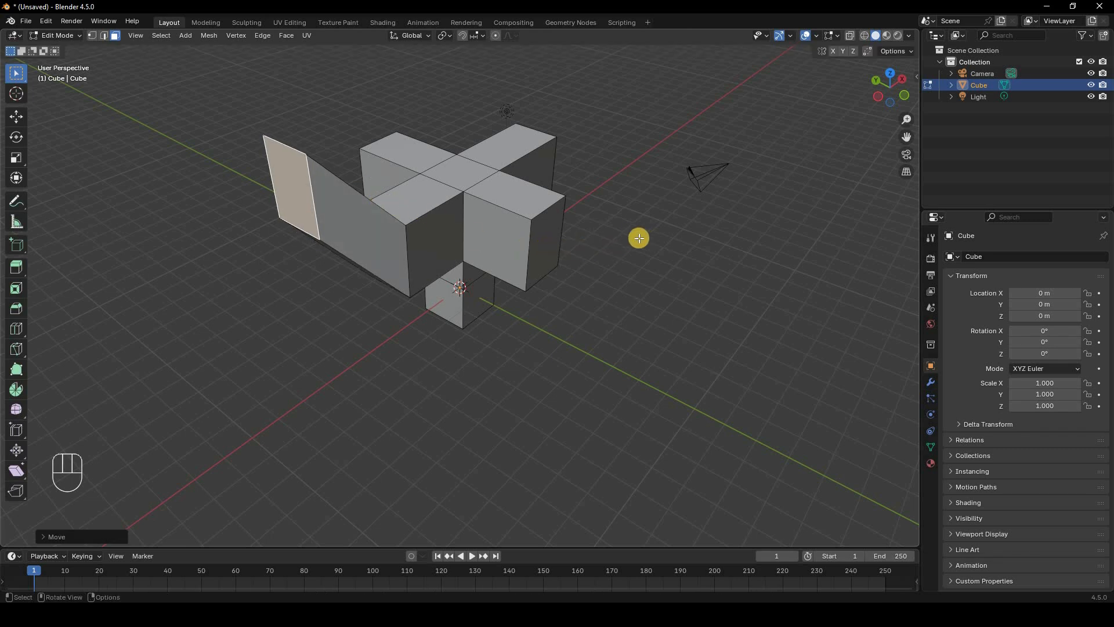
Return to Object Mode and hide the cross-shaped Cube object in the viewport
middle_click_drag(638, 238, 554, 259)
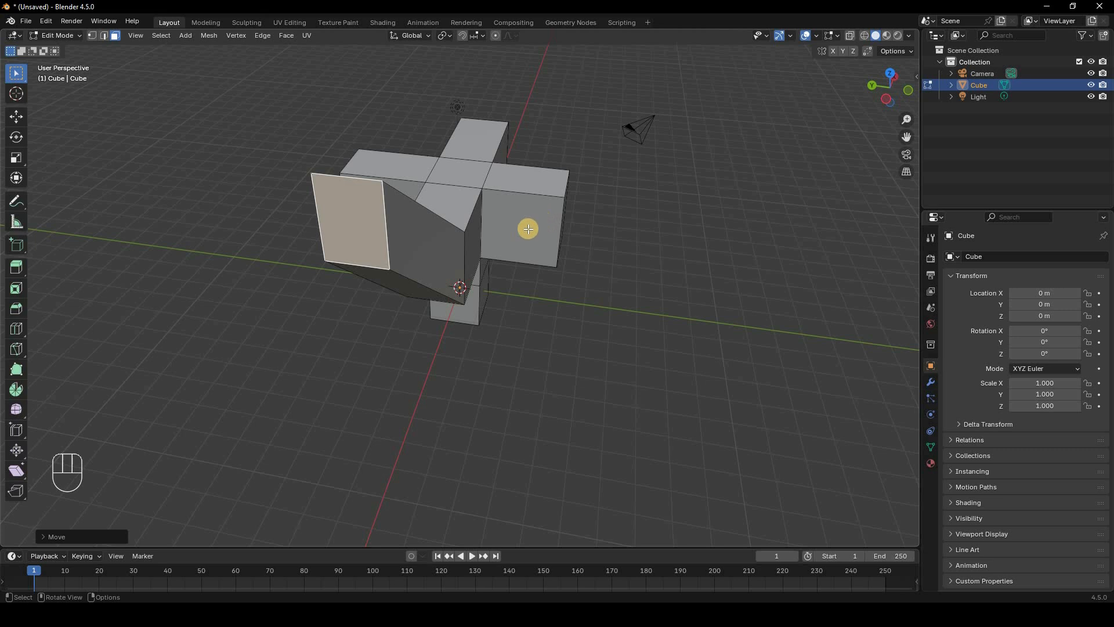
middle_click_drag(469, 258, 684, 209)
key("Tab")
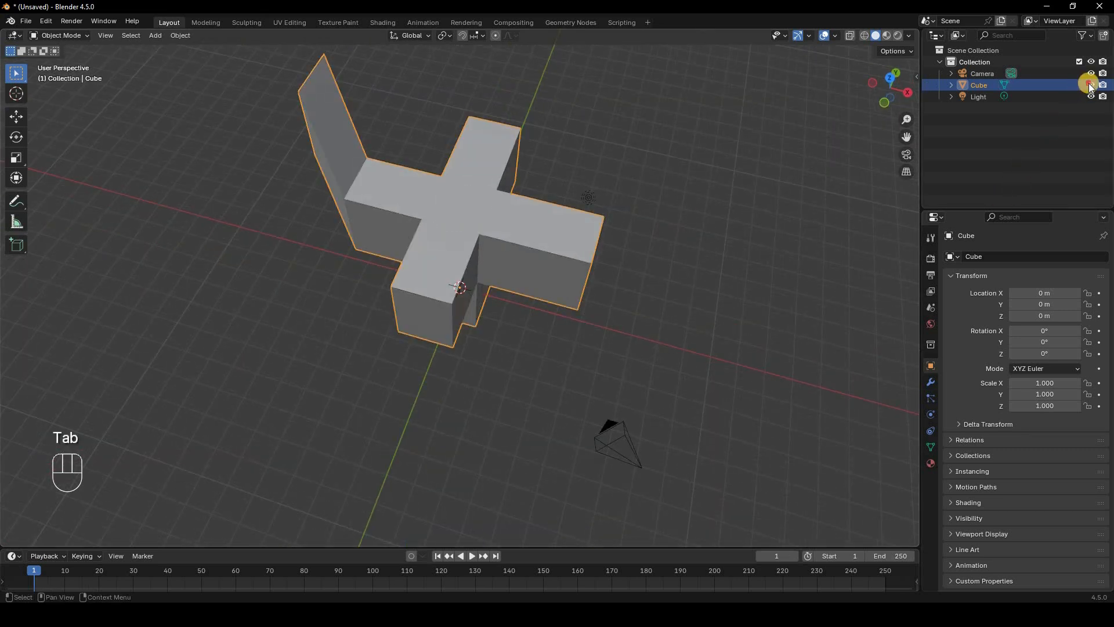
left_click(1091, 85)
Add a new cube mesh object to the scene and enter Edit Mode on it
key("shift+a")
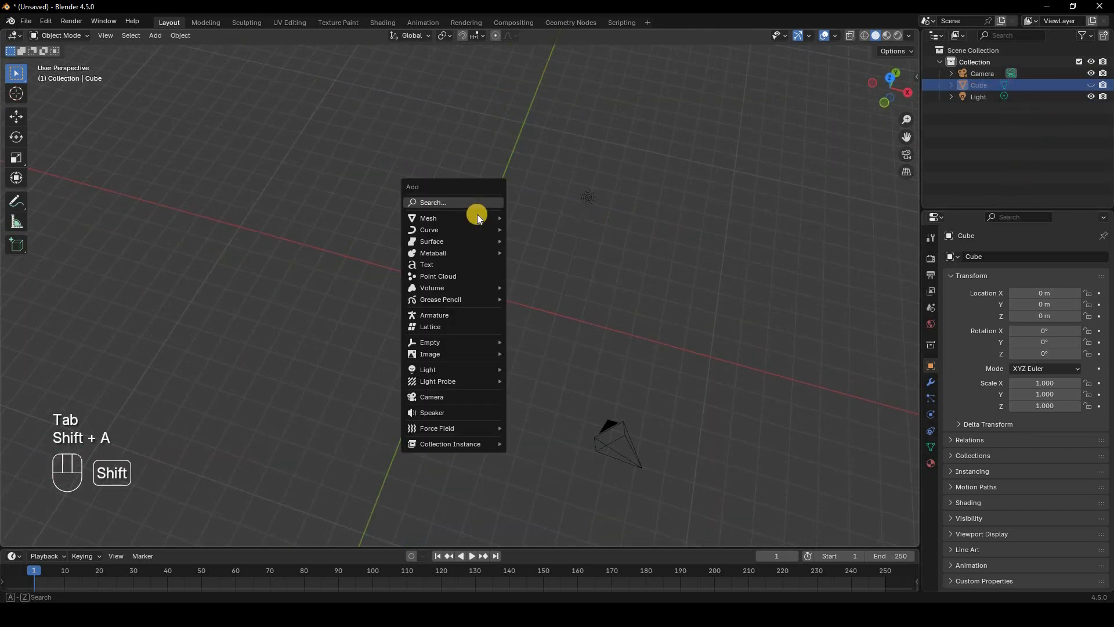
mouse_move(493, 219)
left_click(542, 231)
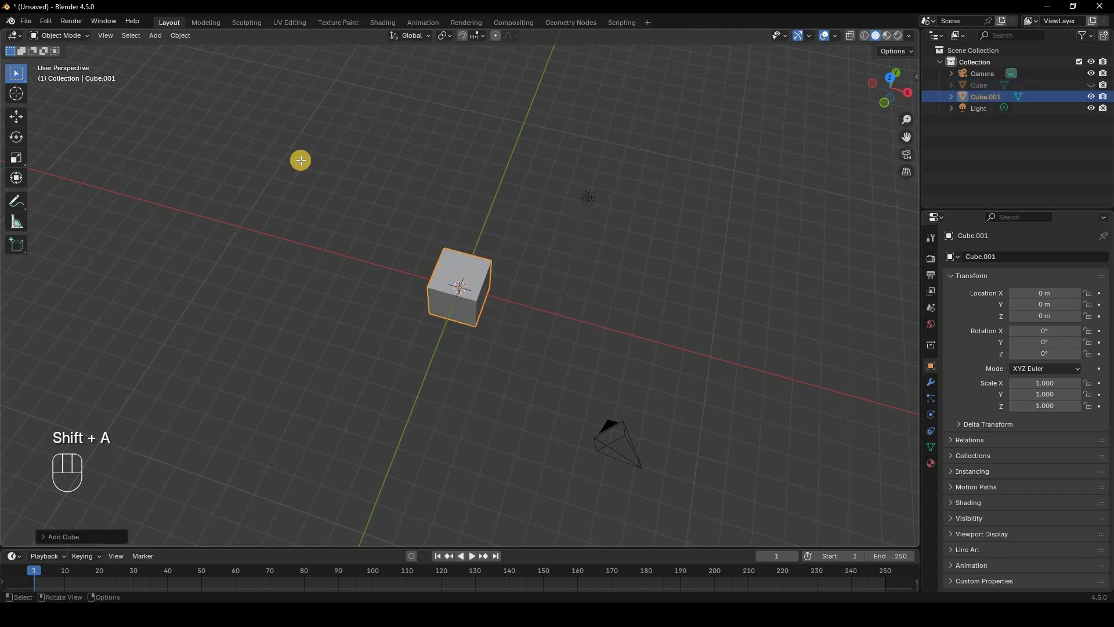
key("Tab")
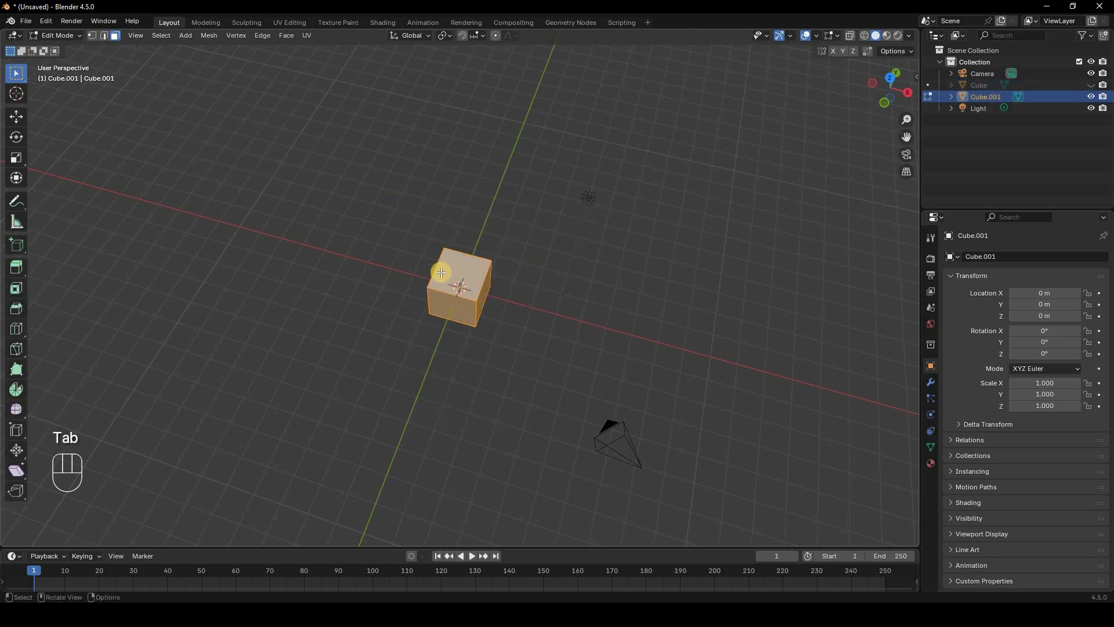
Move the new cube's top face up along the Z axis to stretch it into a tall column
left_click(583, 258)
middle_click_drag(583, 220, 584, 202)
key("g")
key("z")
left_click(553, 213)
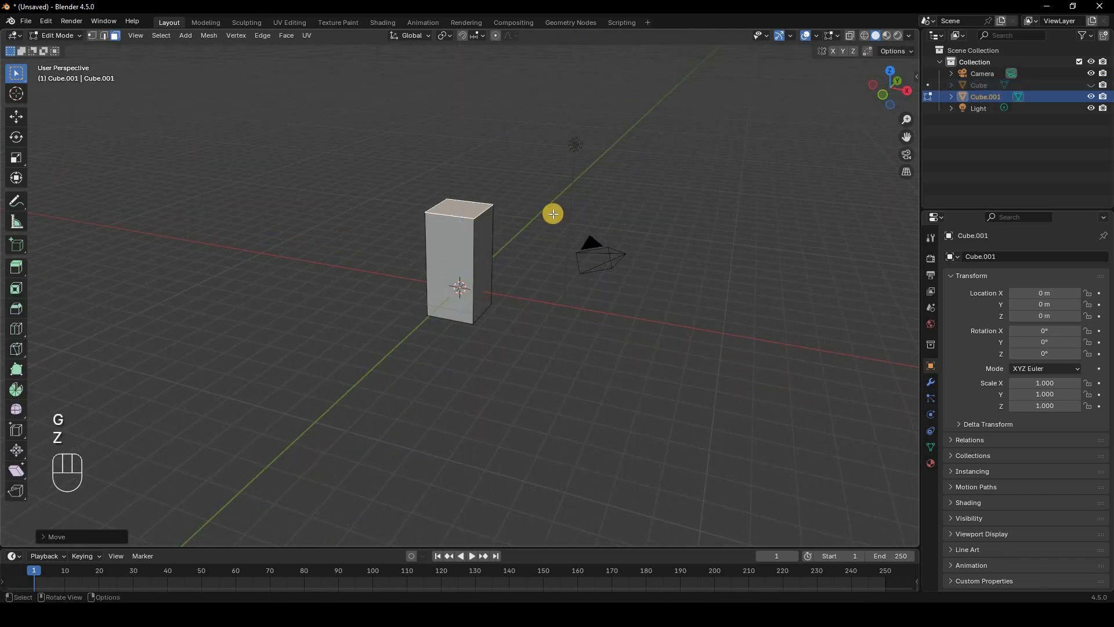
Extrude the tall column's top face about 0.6 m upward
key("e")
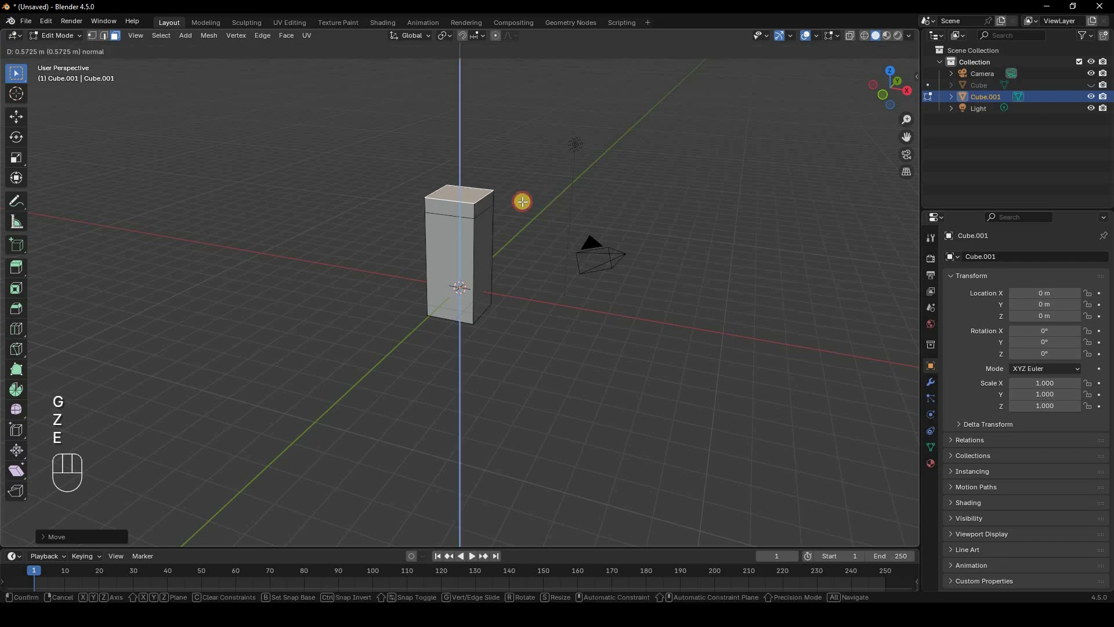
left_click(485, 213)
middle_click_drag(529, 215, 562, 175)
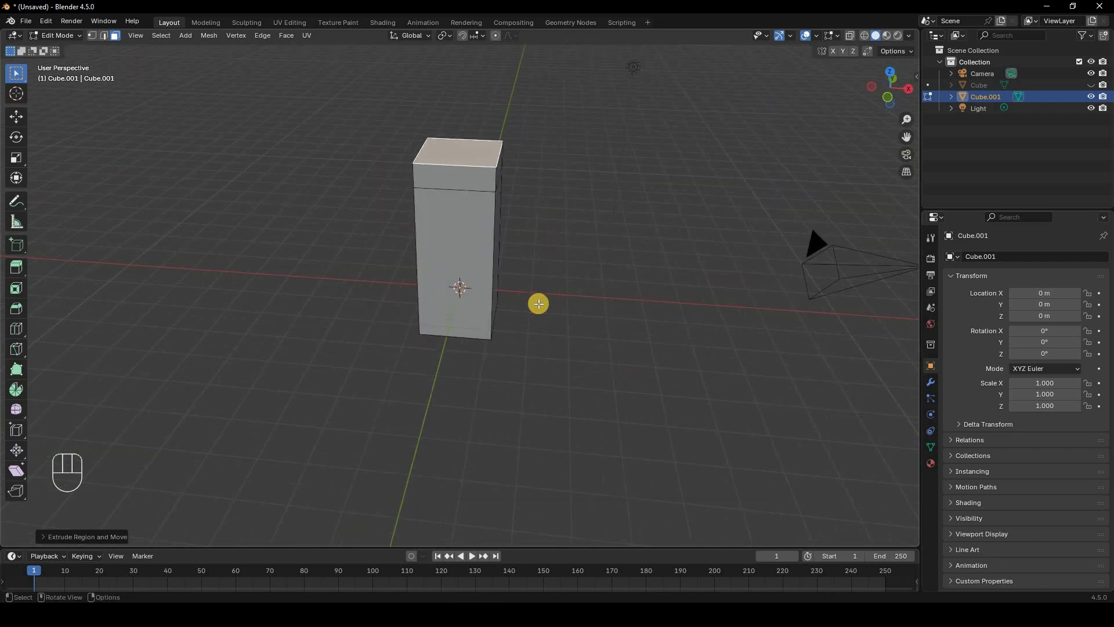
In front wireframe view, select the ring of side faces around the column's extruded top section, and switch back to solid shading
scroll(539, 304, "up", 1)
middle_click_drag(539, 304, 530, 298, "shift")
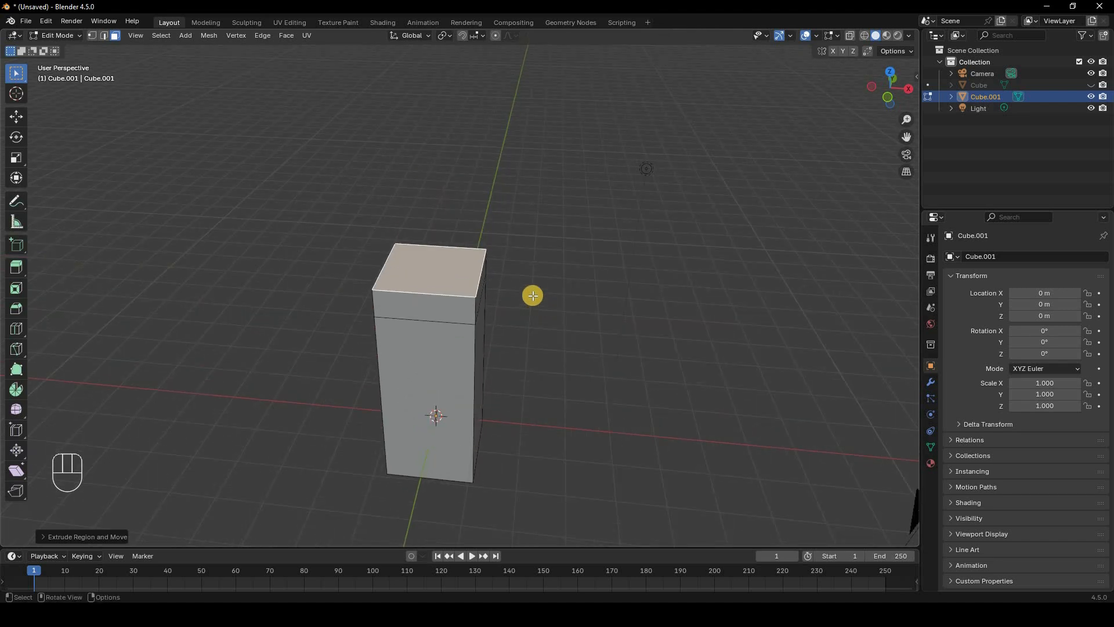
key("KP_1")
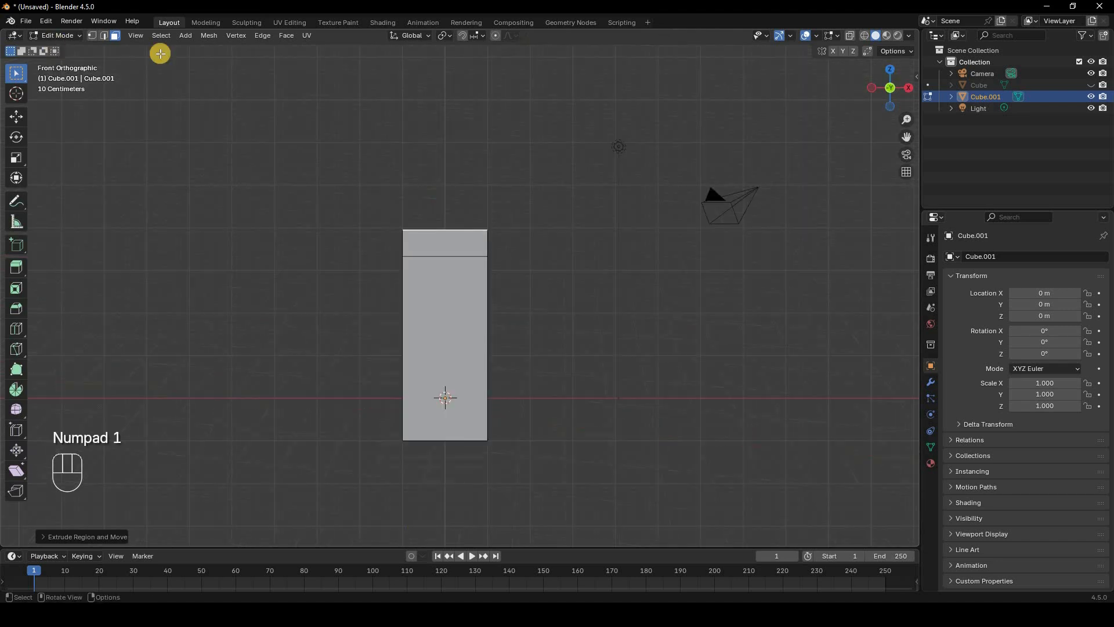
key("z")
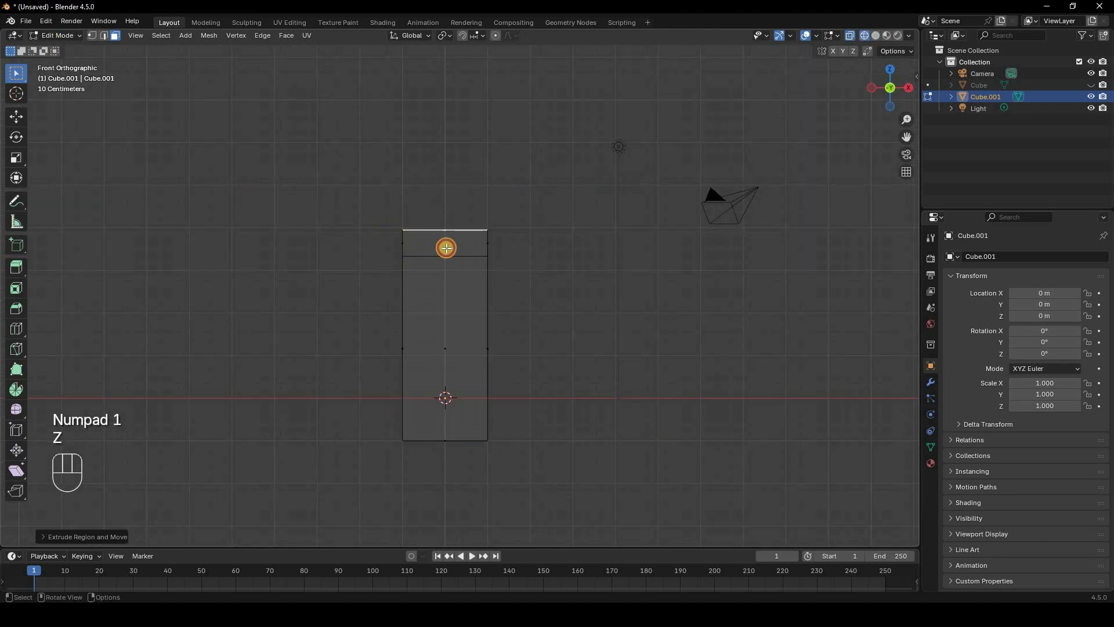
middle_click_drag(525, 251, 462, 274)
key("z")
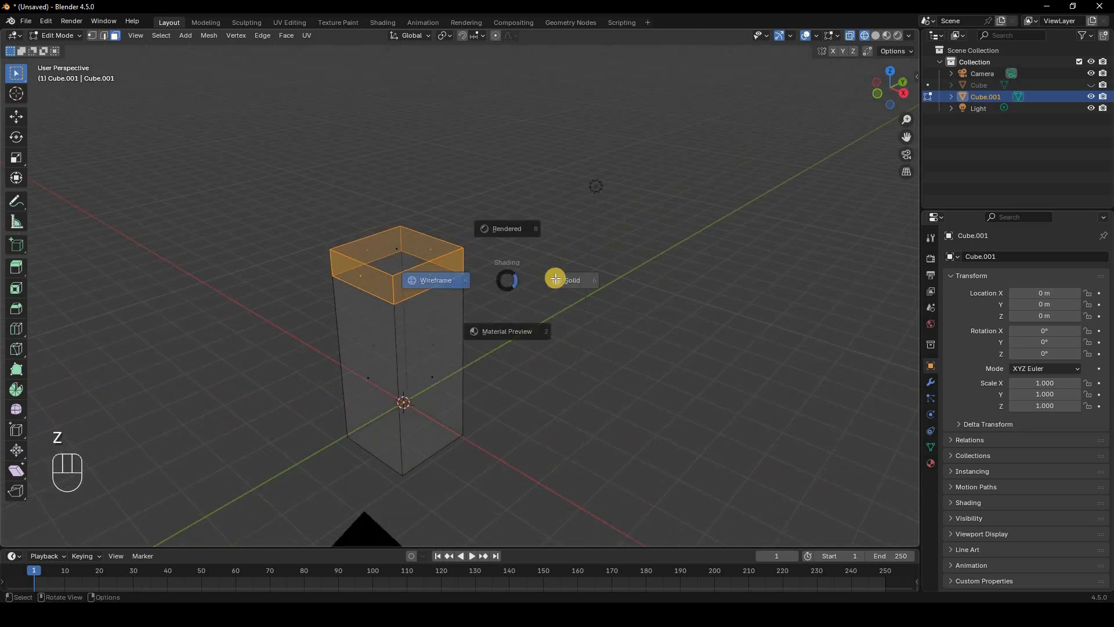
left_click(553, 278)
middle_click_drag(552, 278, 553, 281)
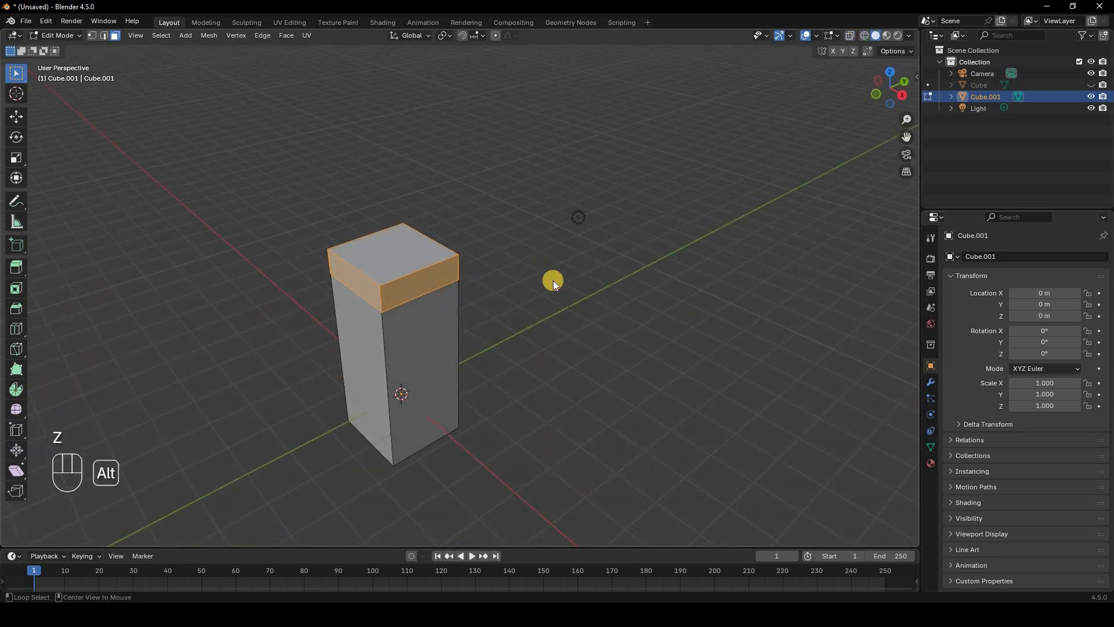
Extrude the selected ring of faces outward along normals by about 0.75 m and check its profile in front wireframe view
key("alt+e")
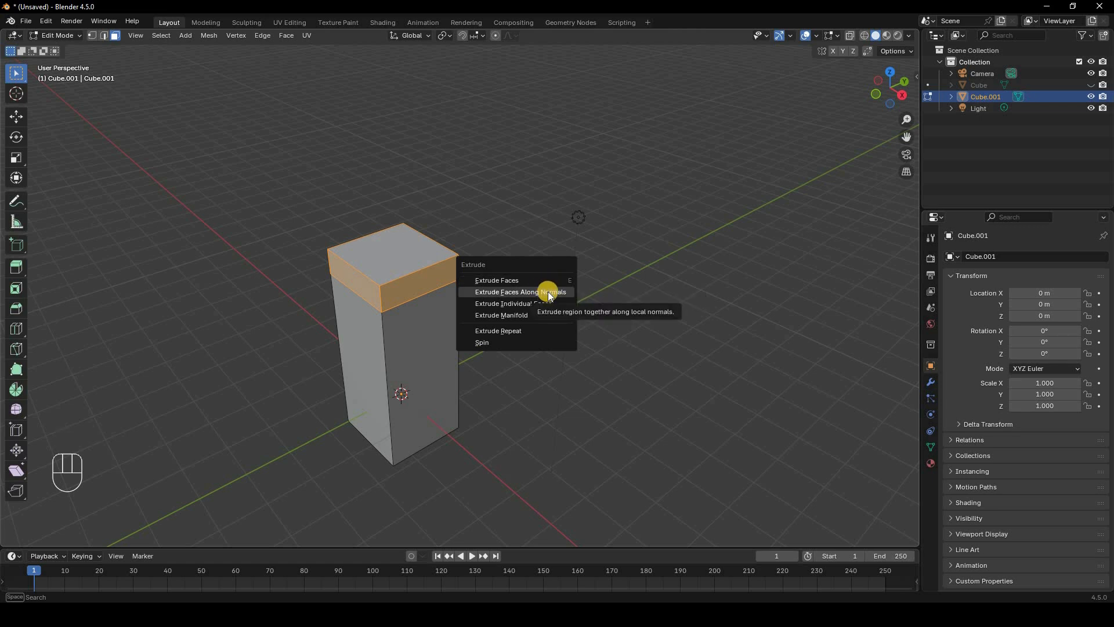
left_click(552, 291)
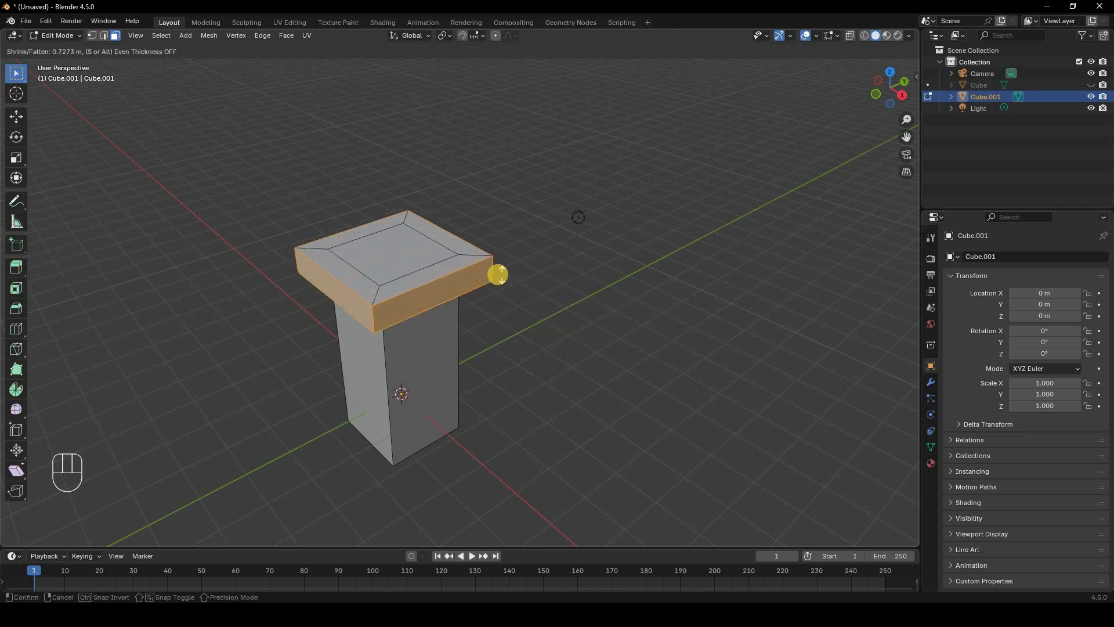
left_click(488, 296)
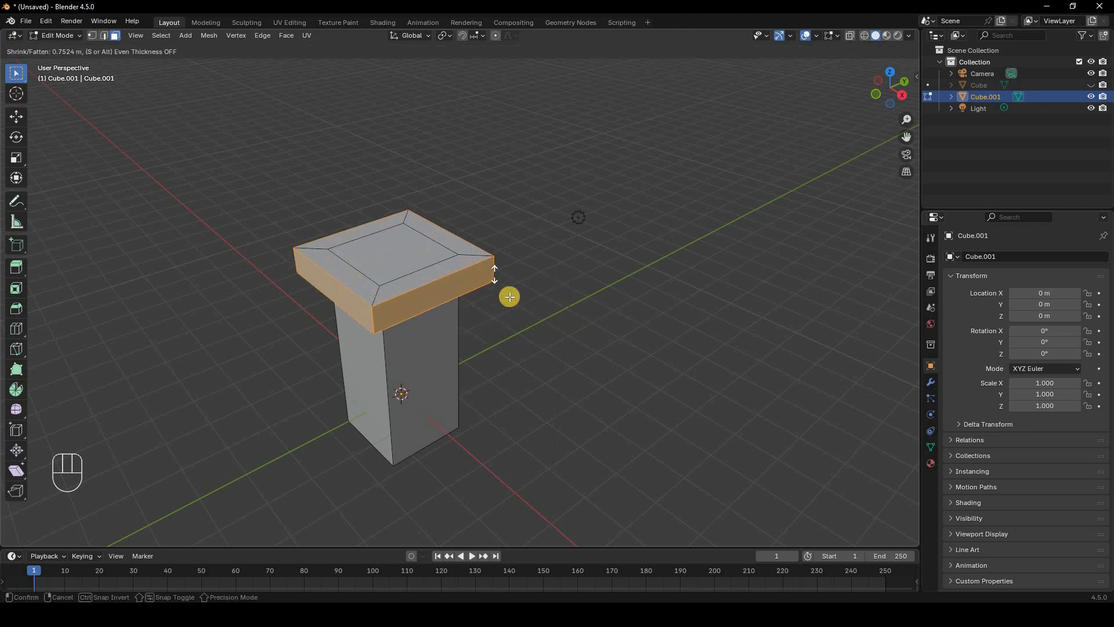
middle_click_drag(535, 246, 481, 289)
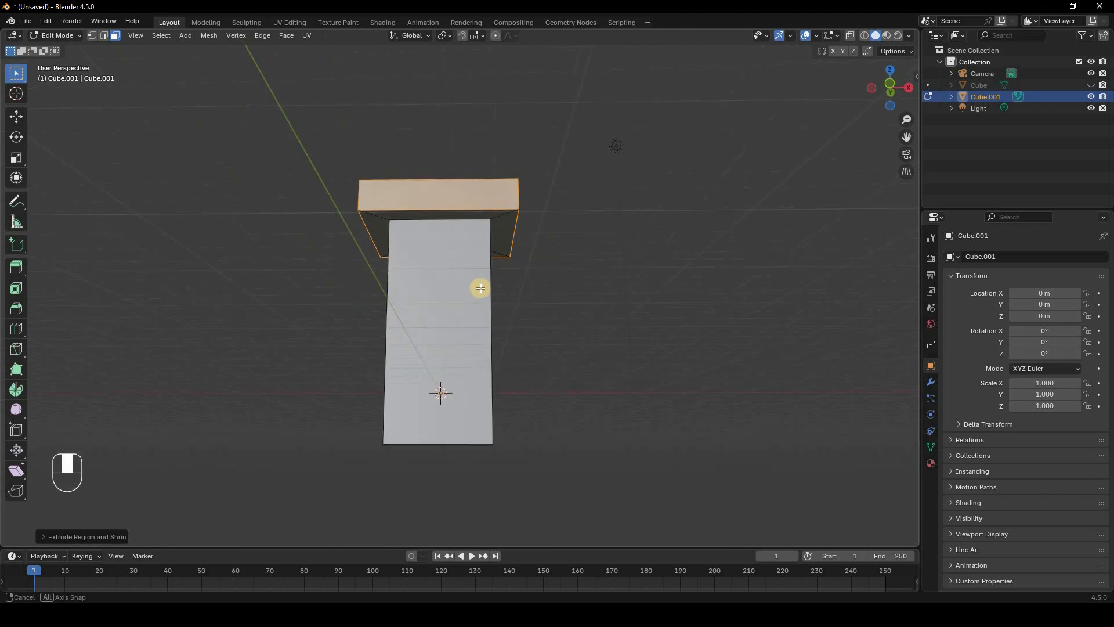
key("KP_1")
key("z")
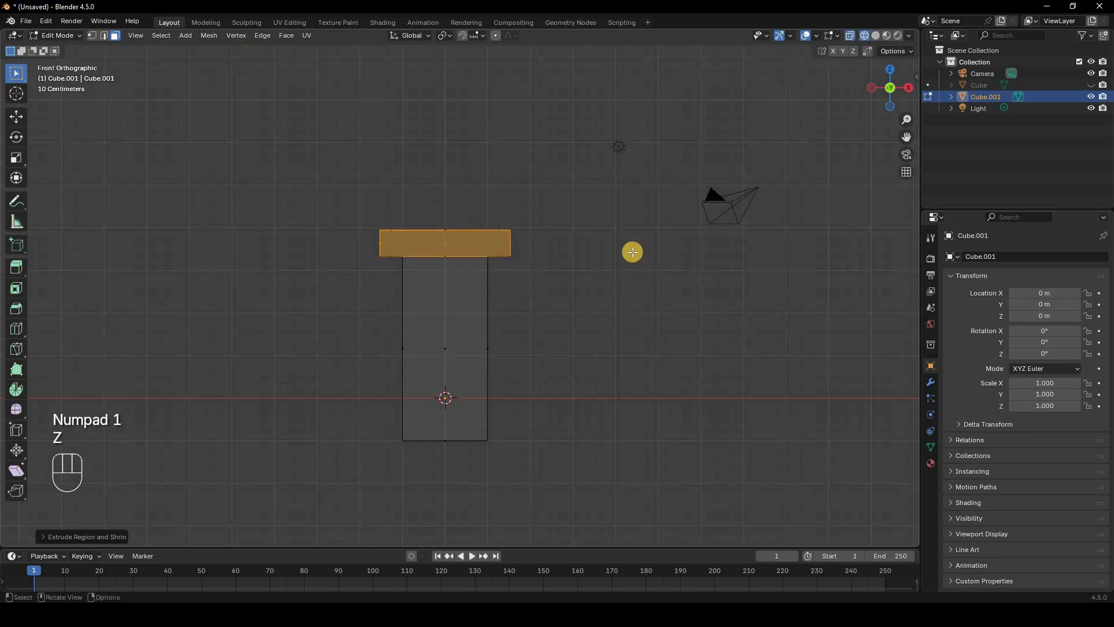
scroll(466, 211, "up", 5)
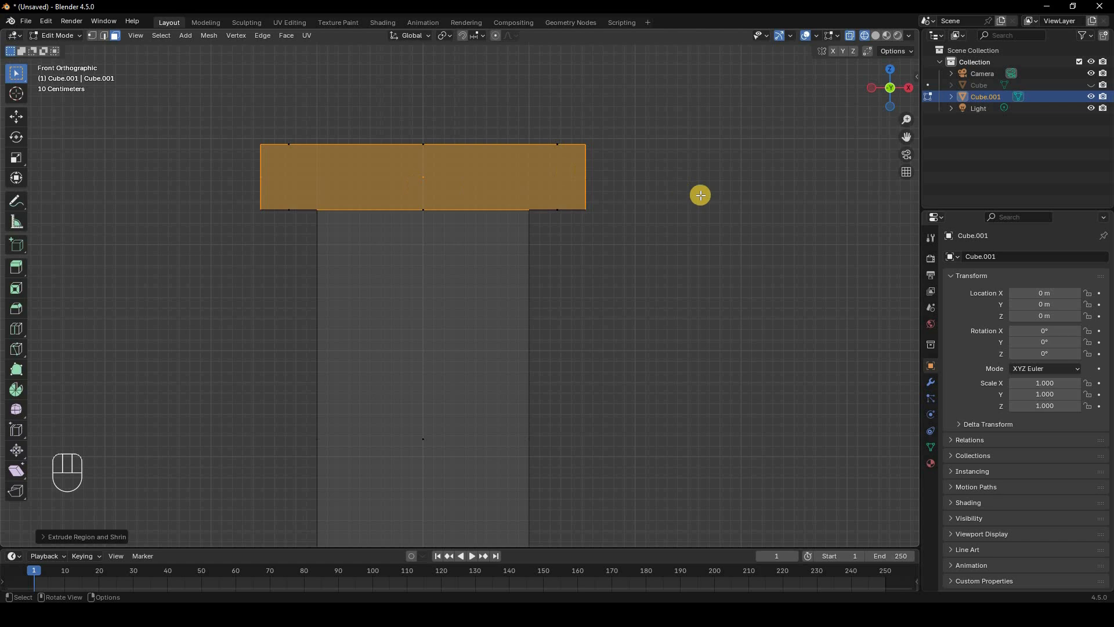
scroll(670, 235, "down", 3)
Return to Object Mode and hide the Cube.001 column in the viewport
middle_click_drag(677, 211, 861, 194)
key("Tab")
key("Tab")
left_click(1091, 97)
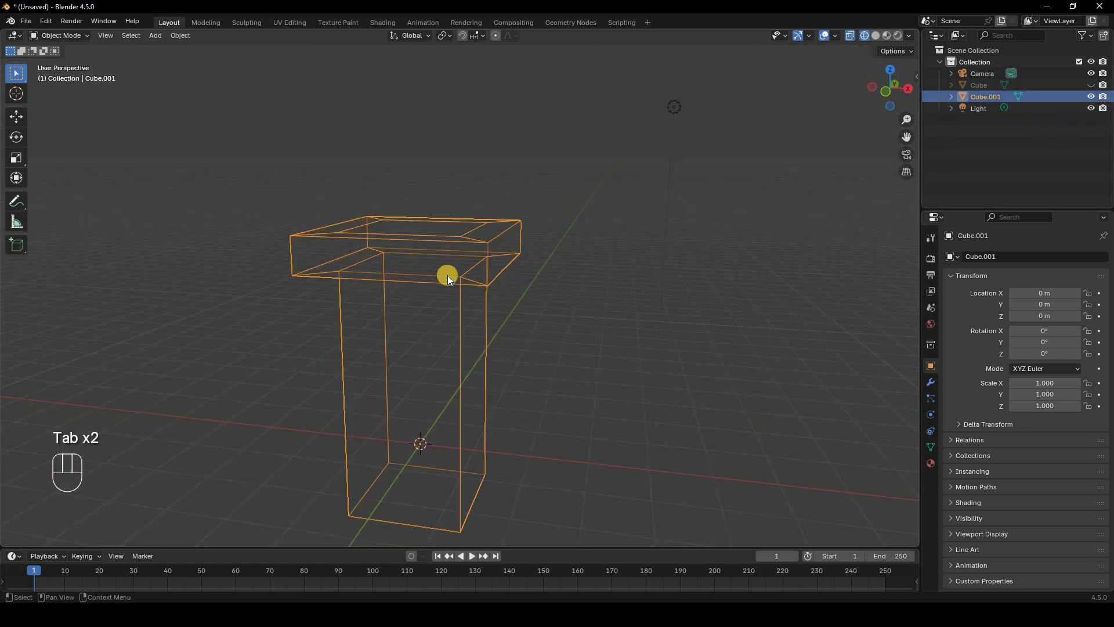
Add a UV sphere, view it from the front and enter Edit Mode on it
key("shift+a")
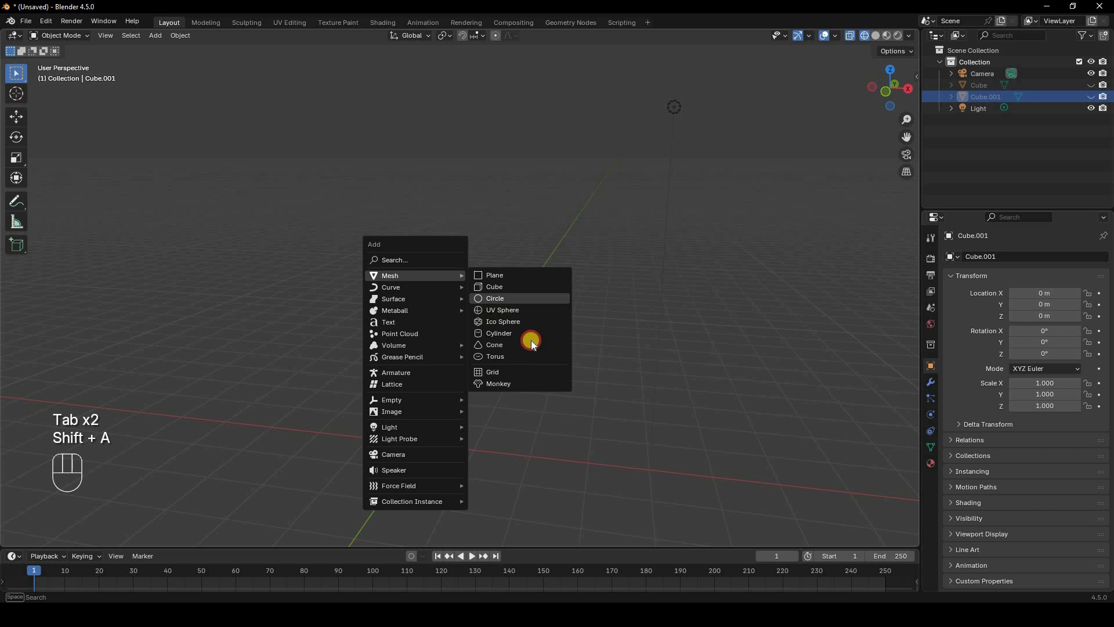
left_click(539, 356)
key("KP_1")
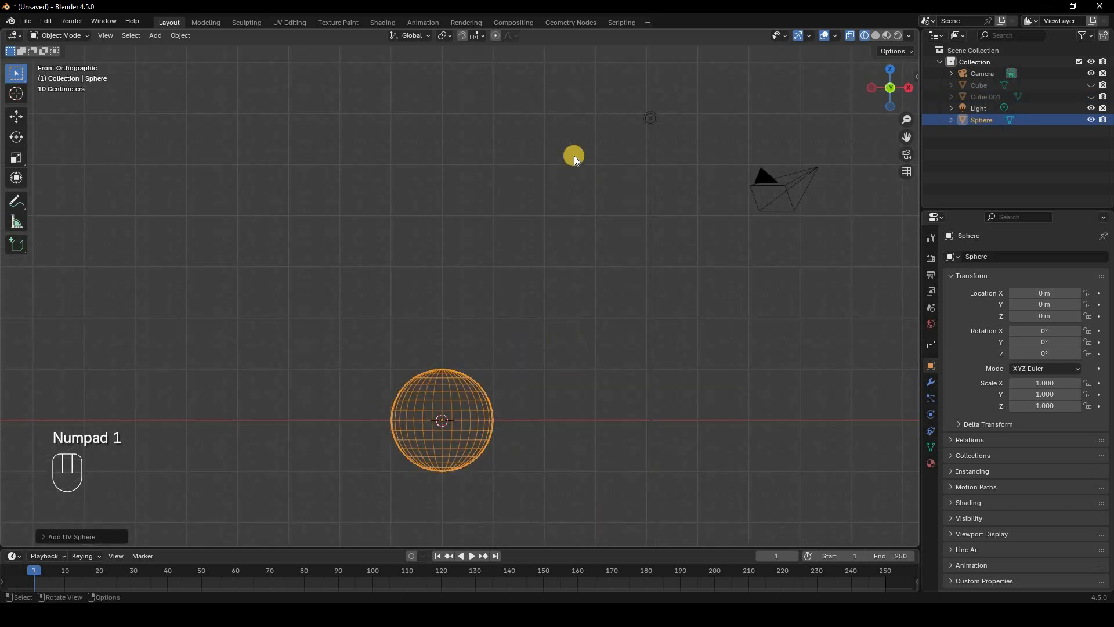
scroll(574, 158, "up", 2)
middle_click_drag(383, 447, 391, 267, "shift")
scroll(302, 197, "up", 2)
key("Tab")
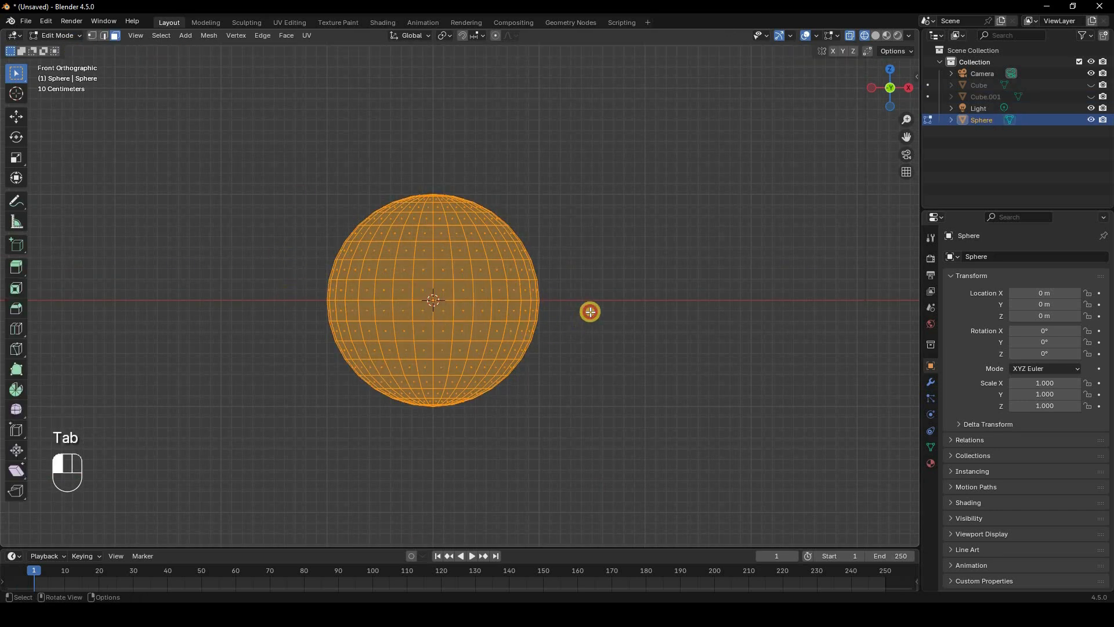
Select the two rings of faces around the sphere's equator through the mesh and switch to solid shading
mouse_move(301, 284)
left_mouse_down()
mouse_move(550, 331)
mouse_move(591, 312)
left_mouse_up()
key("z")
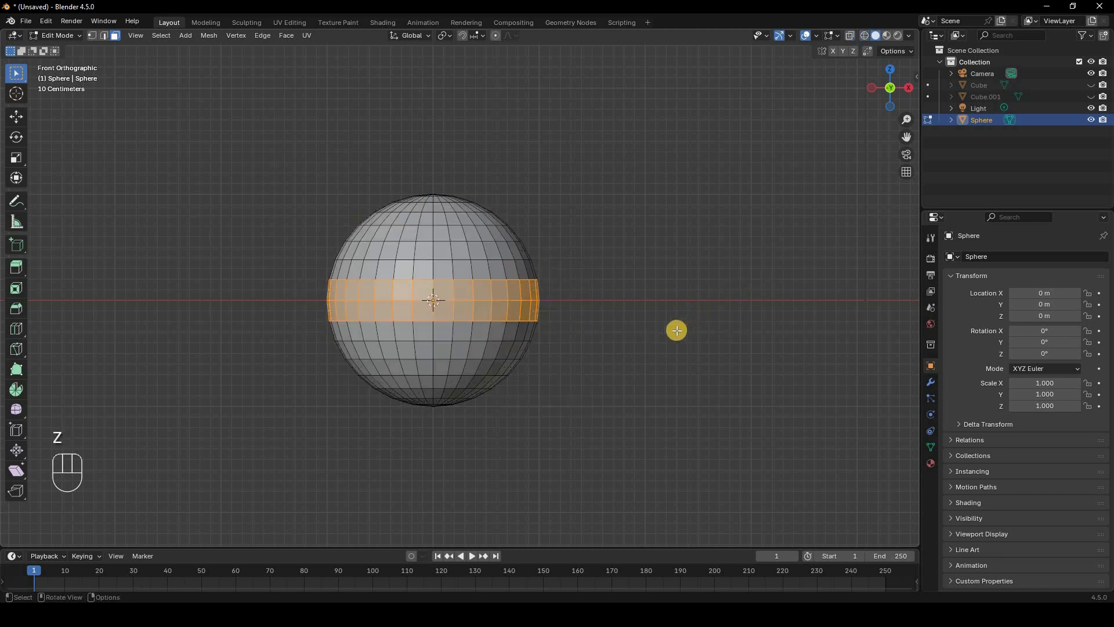
middle_click_drag(676, 330, 515, 345)
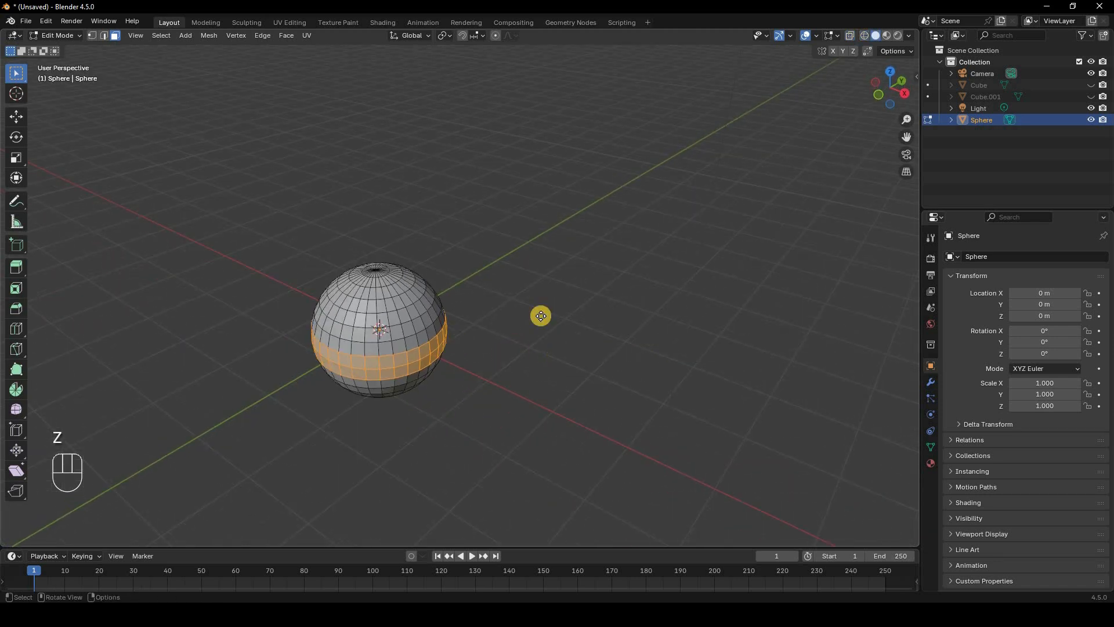
Extrude the equatorial faces in place and scale them outward into a wide ring slightly over twice the sphere's width
key("e")
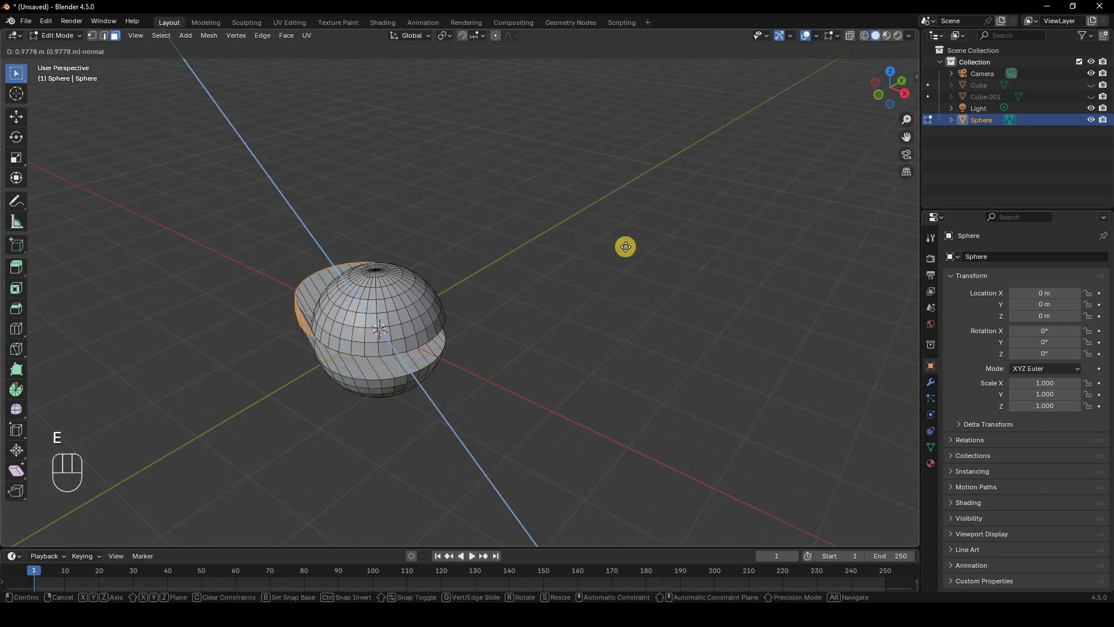
right_click(560, 296)
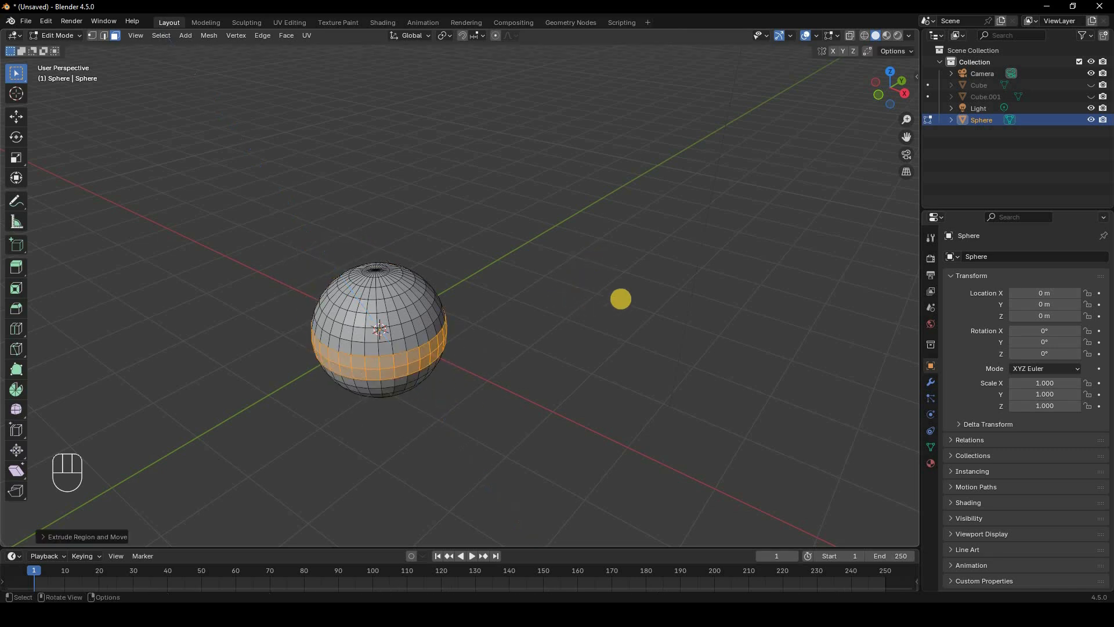
key("s")
left_click(752, 326)
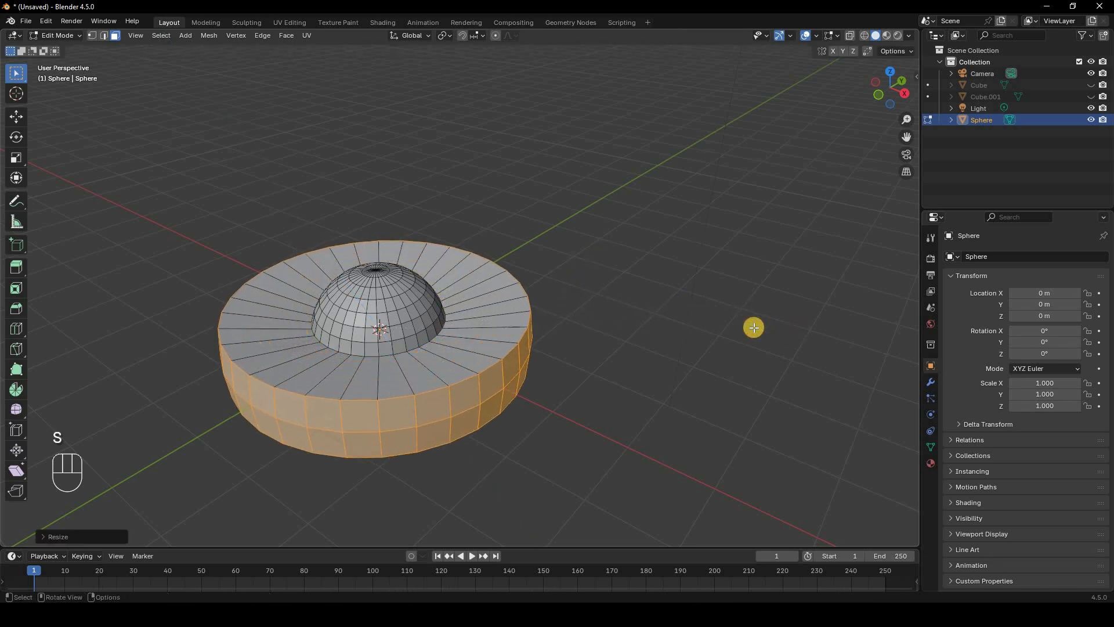
In front wireframe view, flatten the extruded ring by scaling it to about 0.45 along the Z axis
key("KP_1")
key("z")
left_click(435, 337)
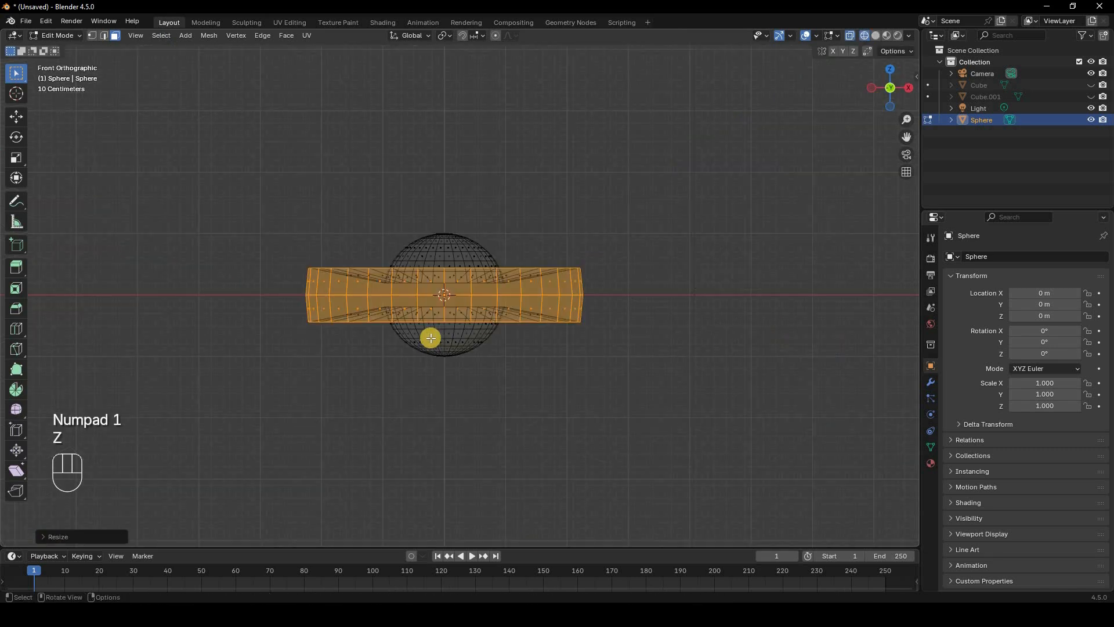
scroll(453, 316, "up", 5)
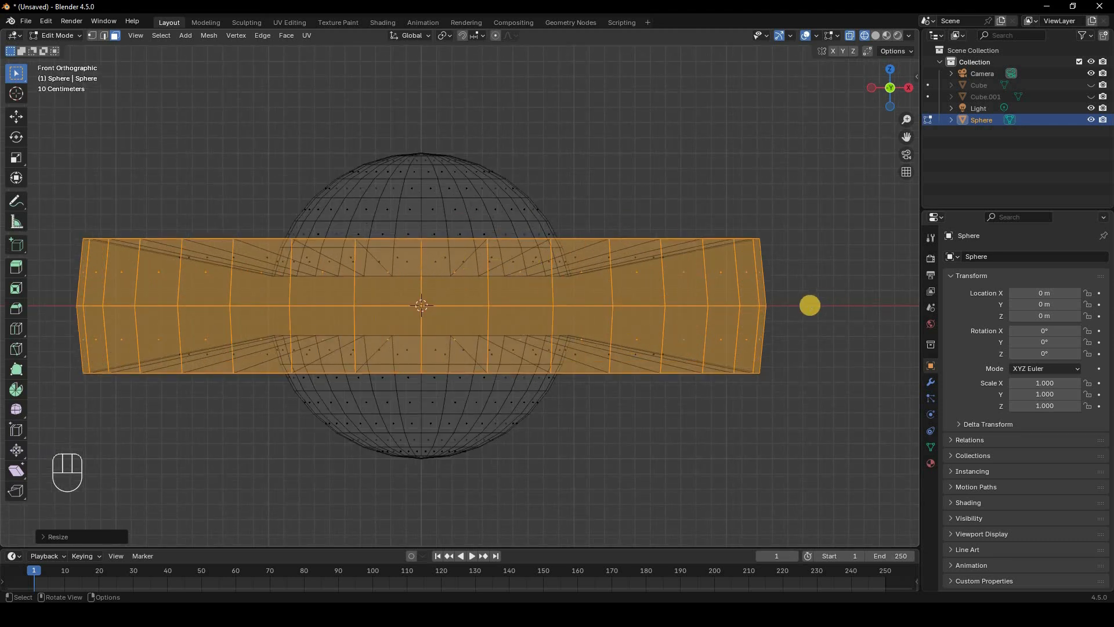
key("s")
key("z")
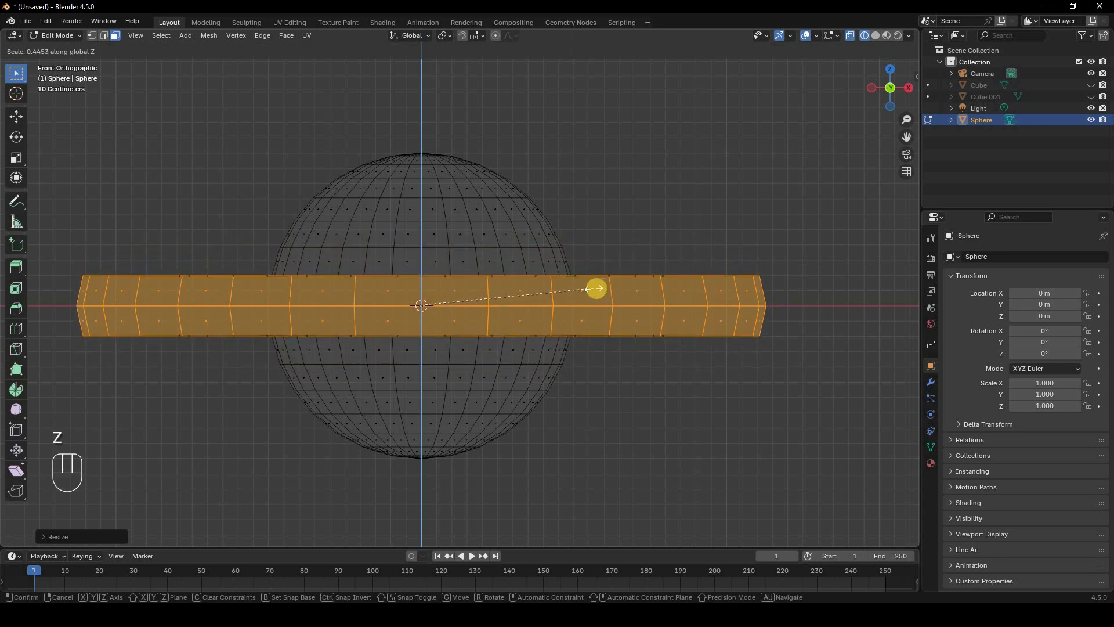
Hide the Sphere, show Cube.001 again, and return to Object Mode with solid shading
left_click(1086, 121)
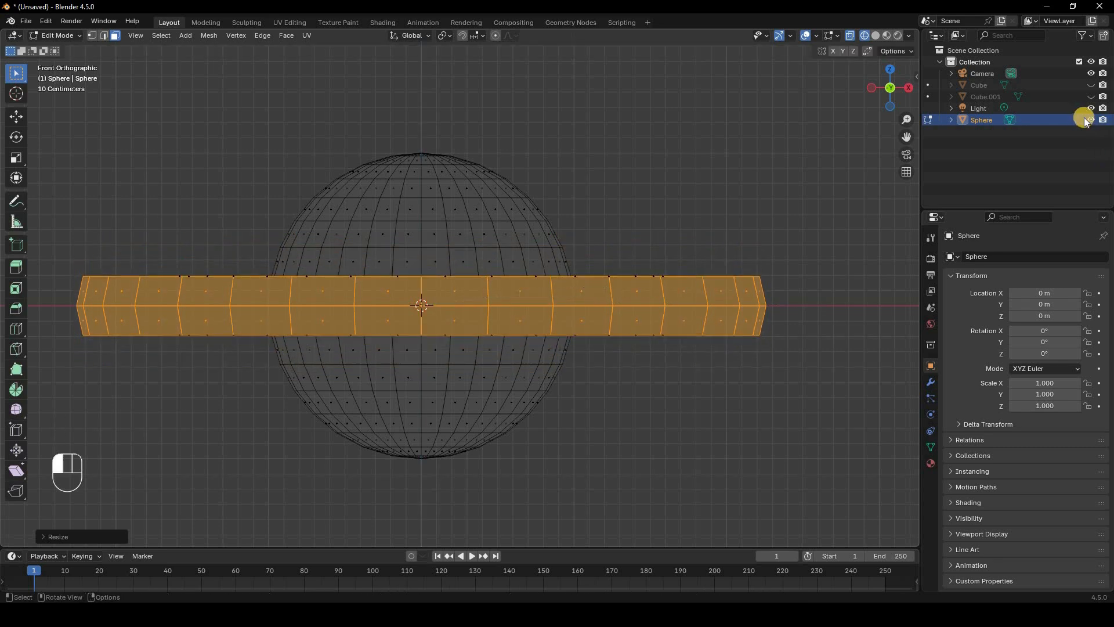
left_click(1091, 97)
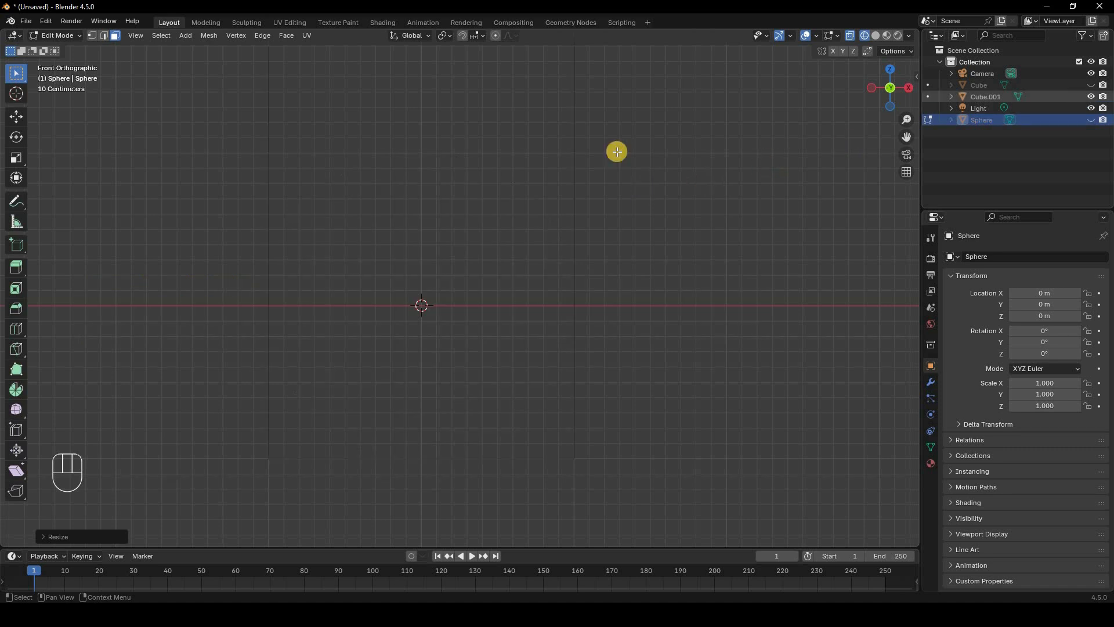
scroll(558, 249, "down", 9)
middle_click_drag(408, 195, 397, 295, "shift")
scroll(367, 285, "up", 4)
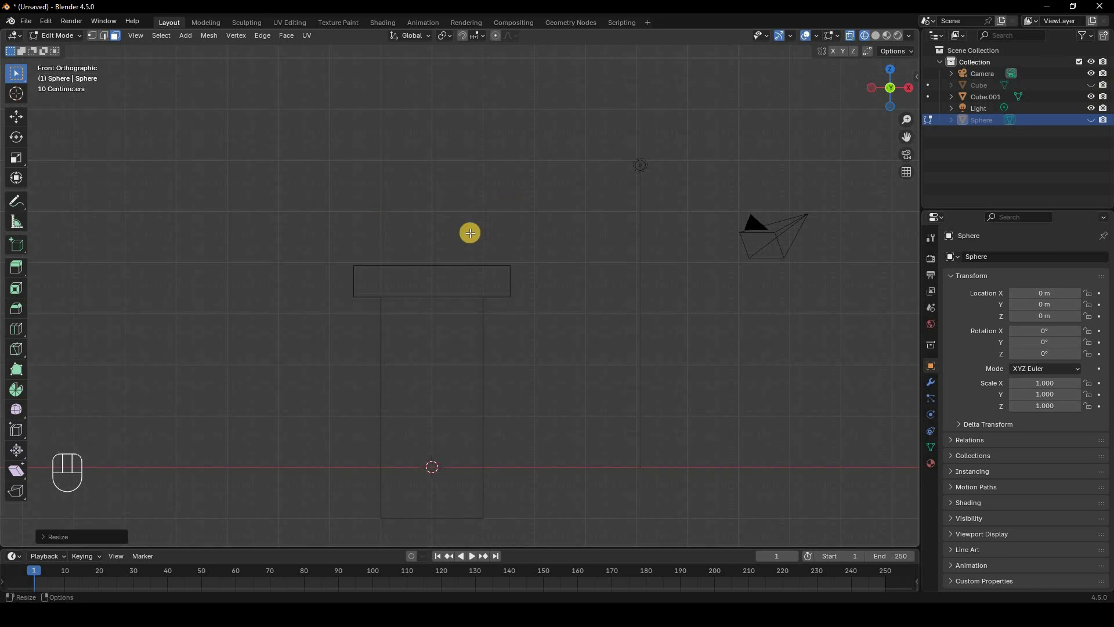
middle_click_drag(423, 306, 415, 310)
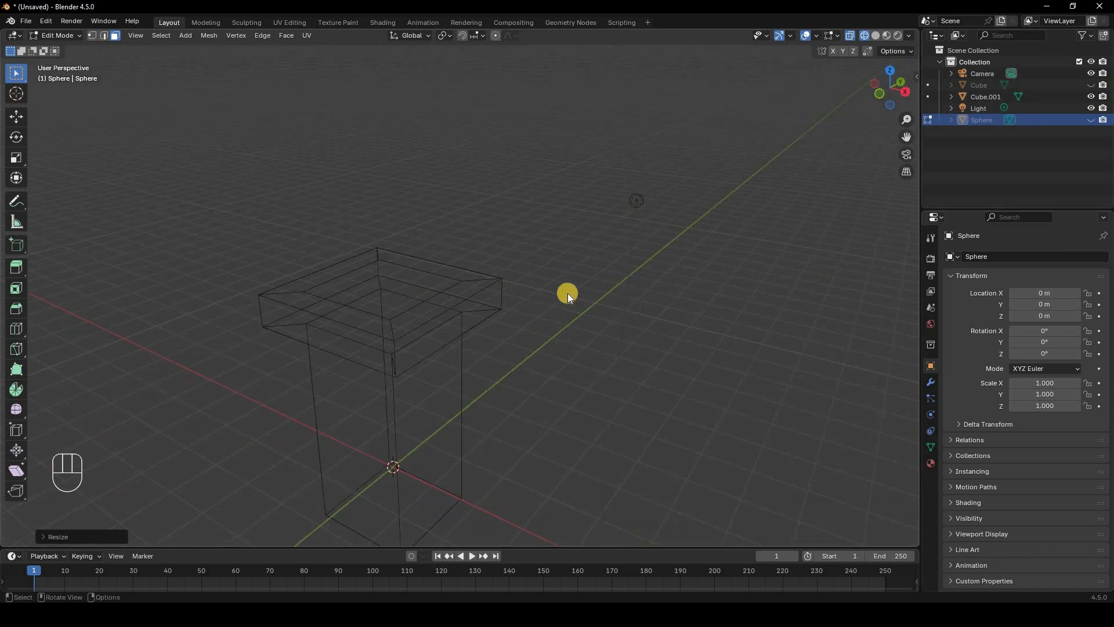
key("Tab")
key("z")
left_click(511, 303)
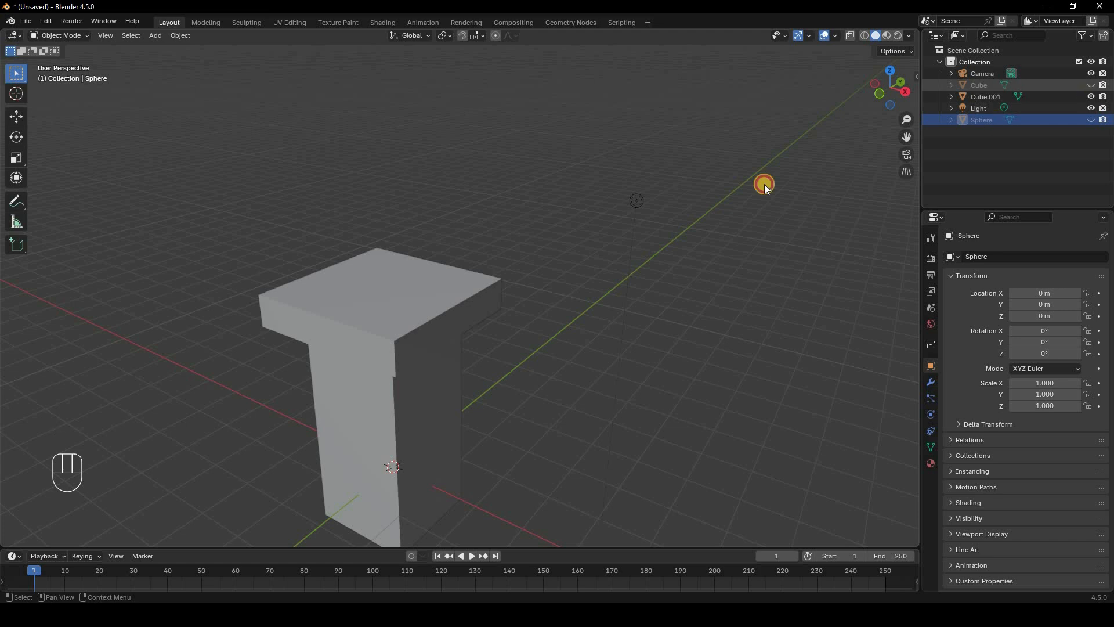
Hide the Light and the Cube.001 column in the viewport
left_click(1090, 108)
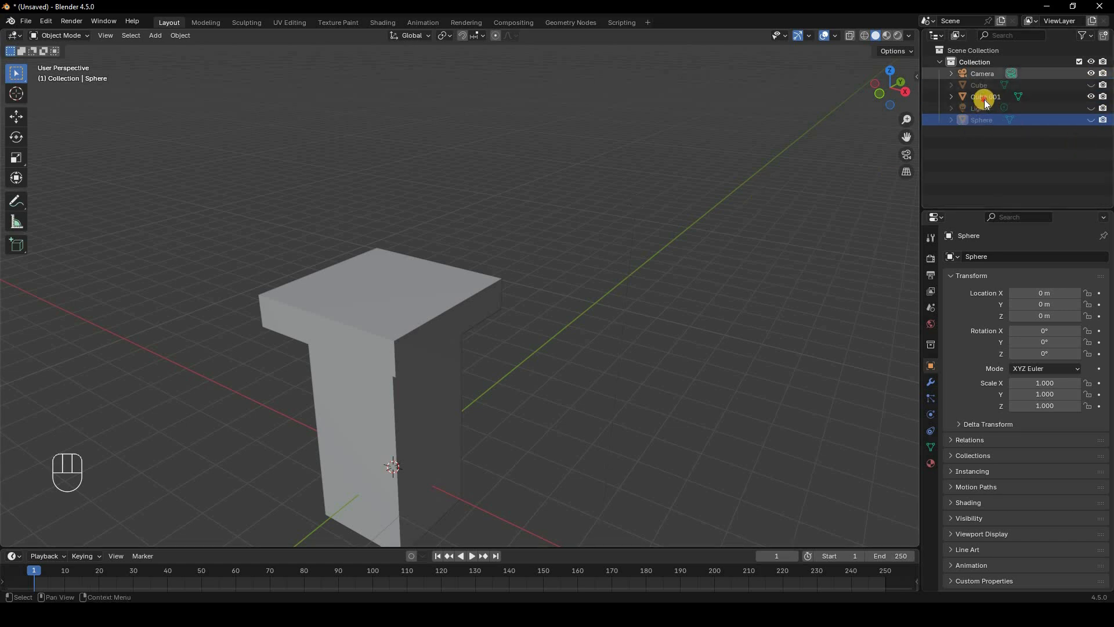
left_click(369, 297)
key("h")
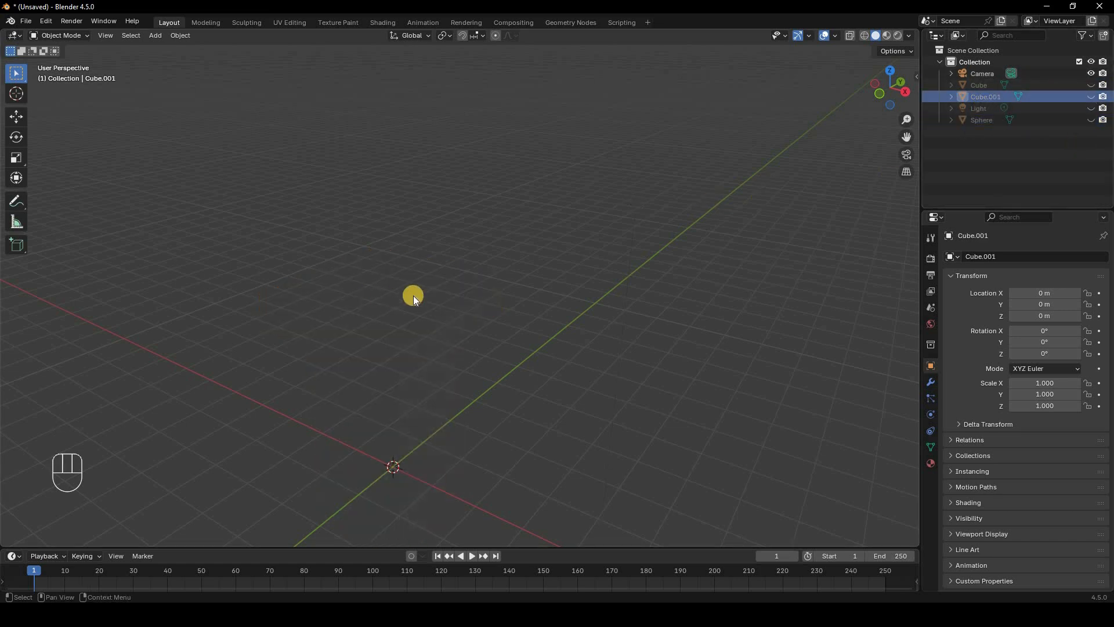
Add a new cube mesh, view it from the top and enter Edit Mode on it
key("shift+a")
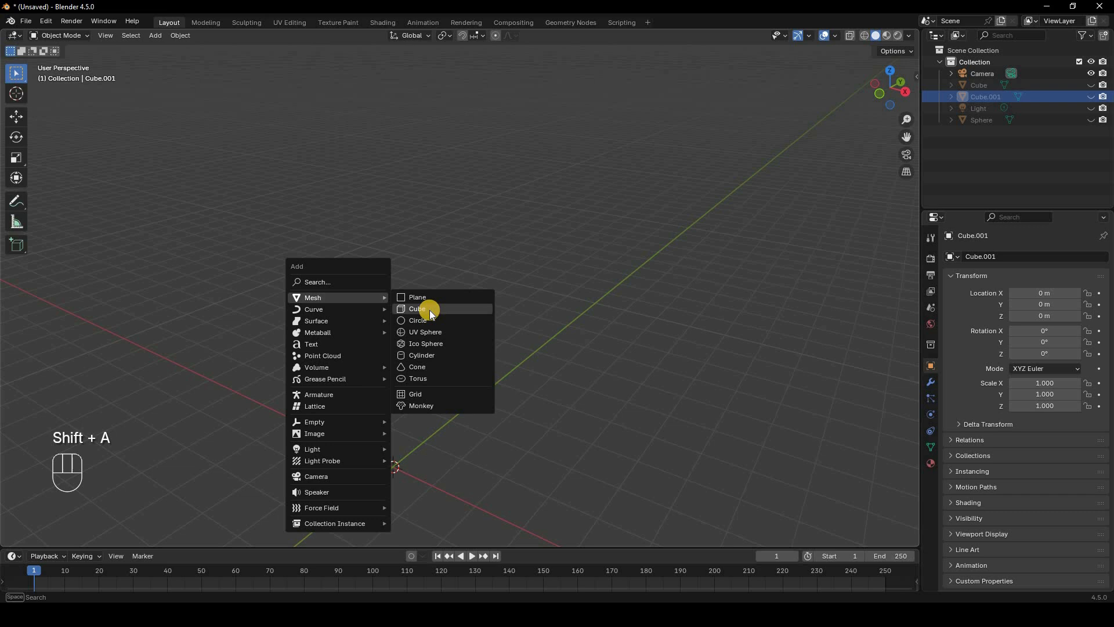
left_click(429, 310)
key("KP_7")
scroll(580, 211, "up", 3)
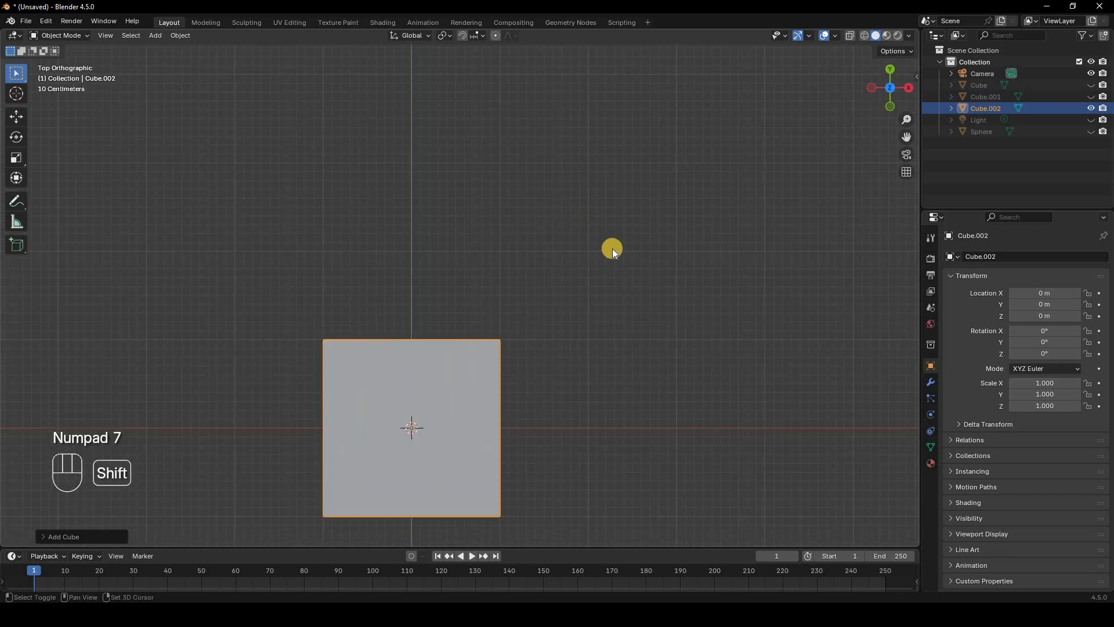
middle_click_drag(612, 249, 643, 118, "shift")
scroll(126, 61, "up", 1)
key("Tab")
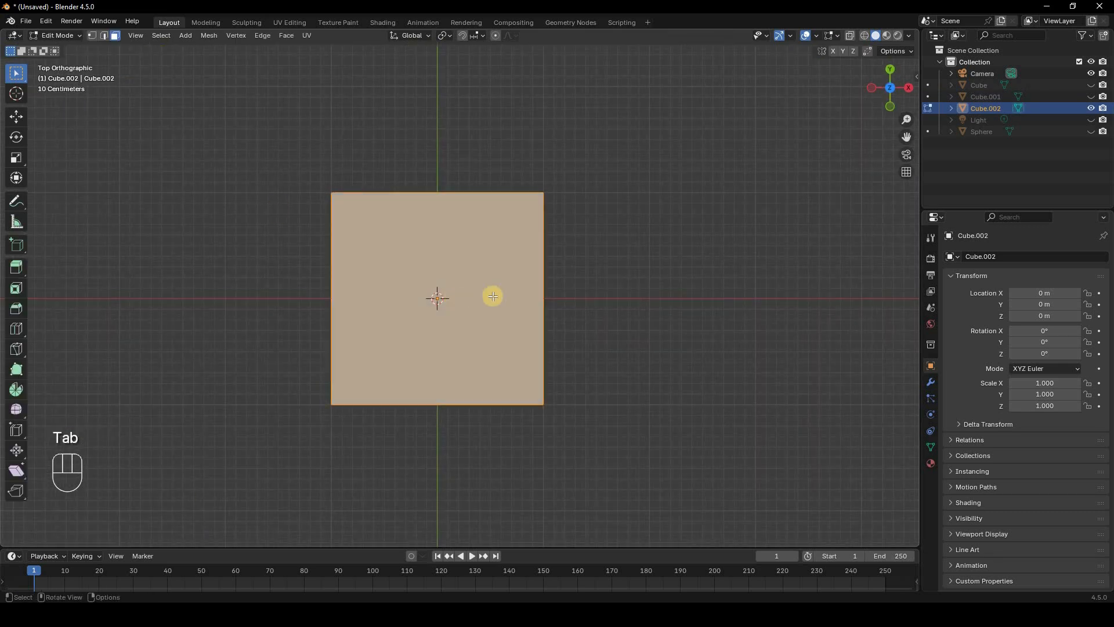
Inset the new cube's top face to leave an even border around a smaller square face
left_click(697, 342)
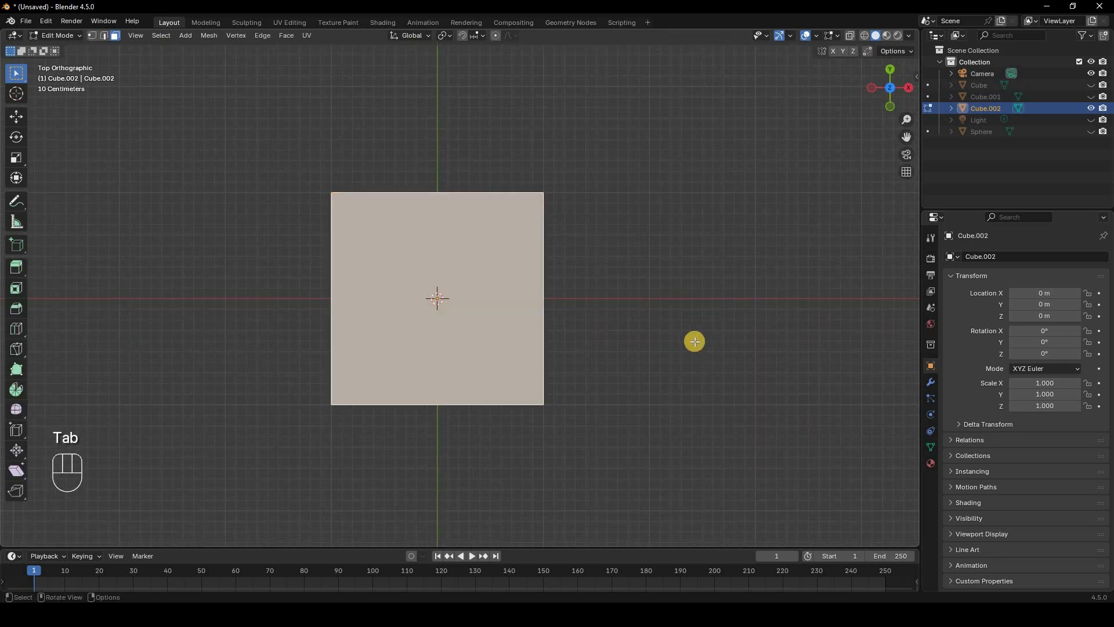
key("i")
left_click(580, 302)
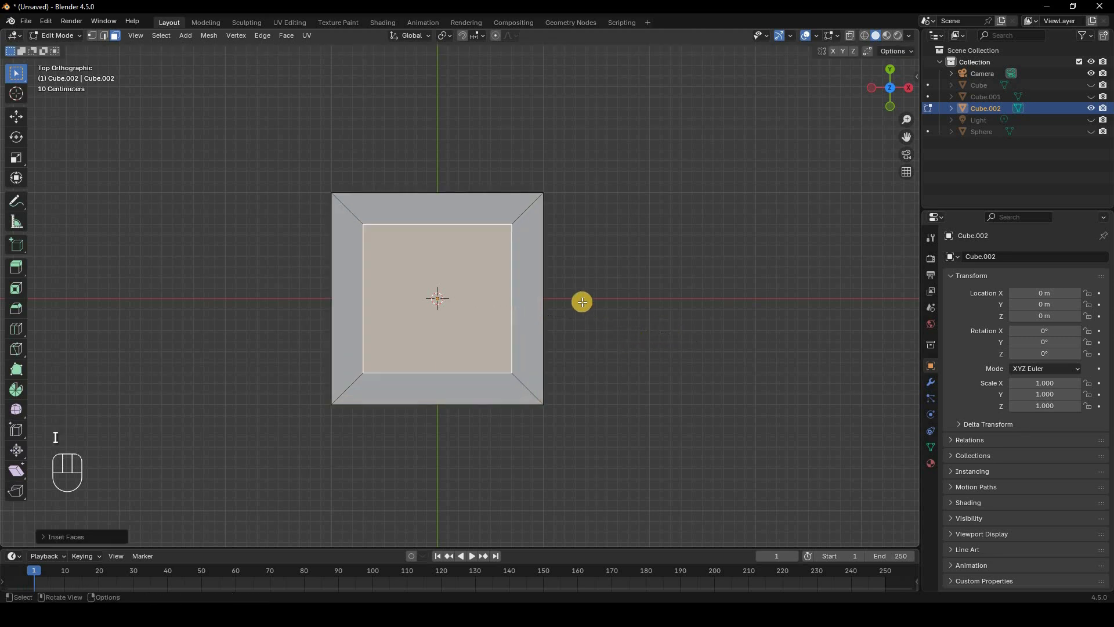
Extrude the inner top face in place without any offset and delete the selected face to open the cube's top
middle_click_drag(581, 270, 604, 328)
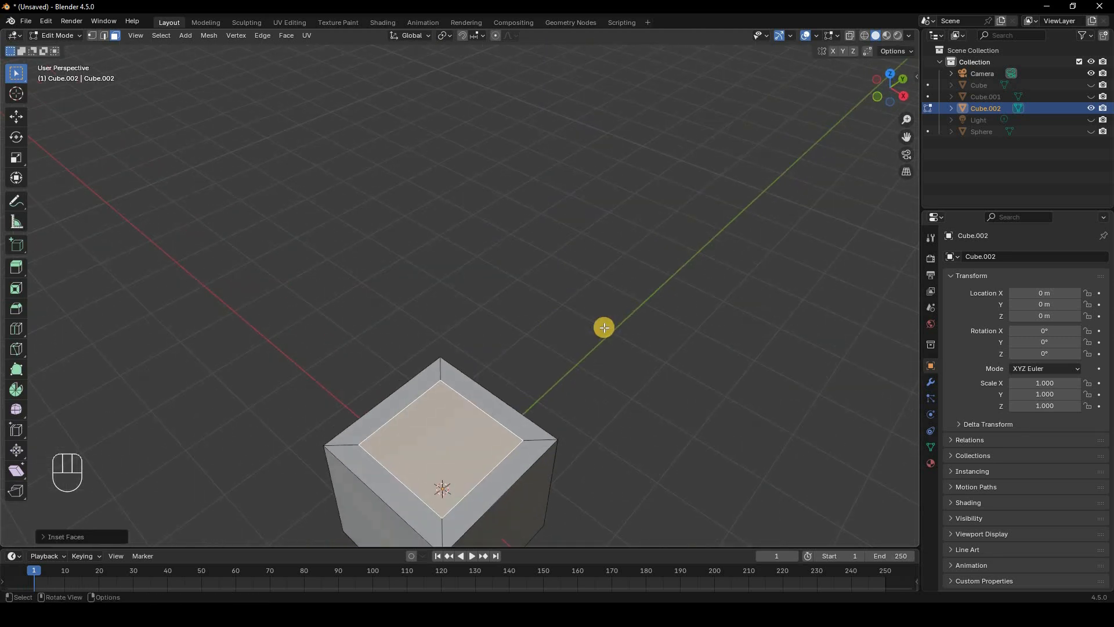
key("e")
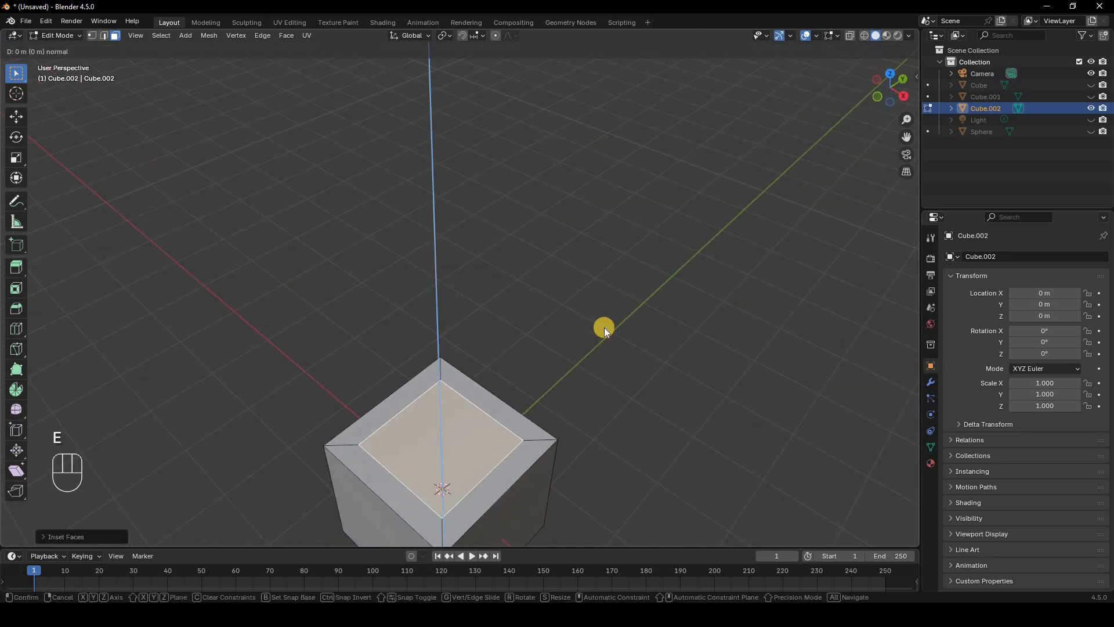
left_click(604, 328)
key("Delete")
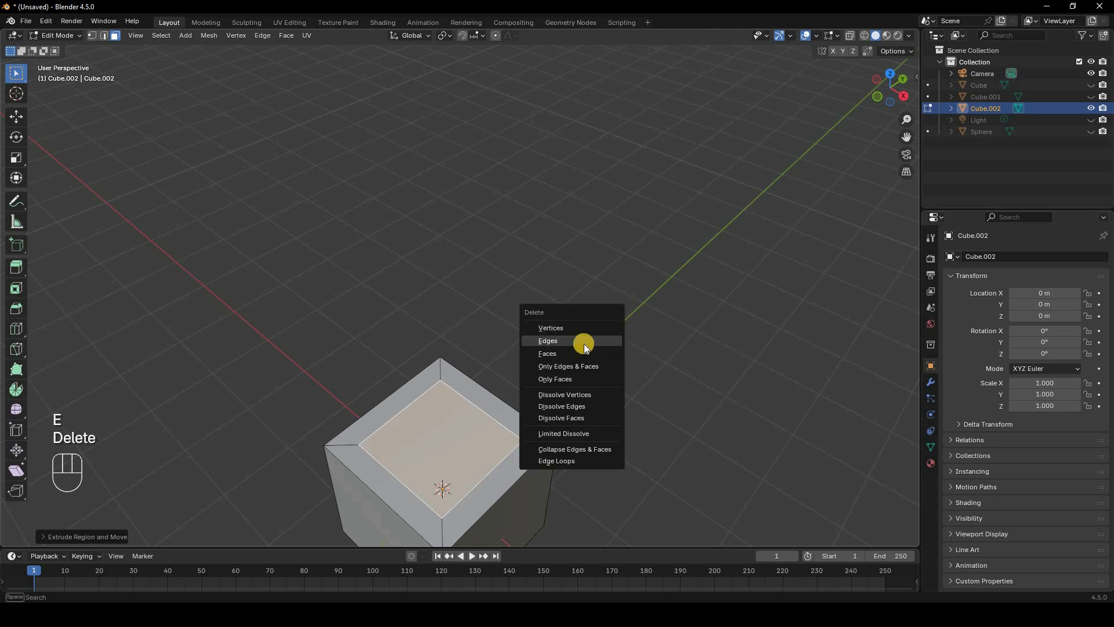
left_click(586, 354)
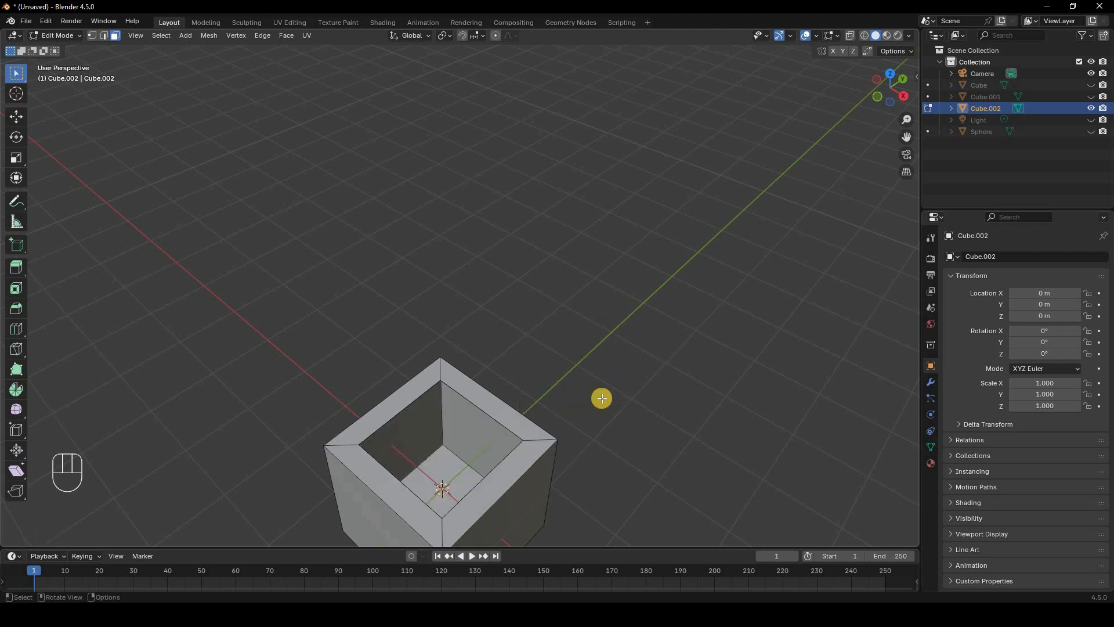
Inset the cube's side face facing the positive X axis to leave an even border around a smaller face
middle_click_drag(613, 485, 594, 381, "shift")
middle_click_drag(523, 333, 520, 410, "shift")
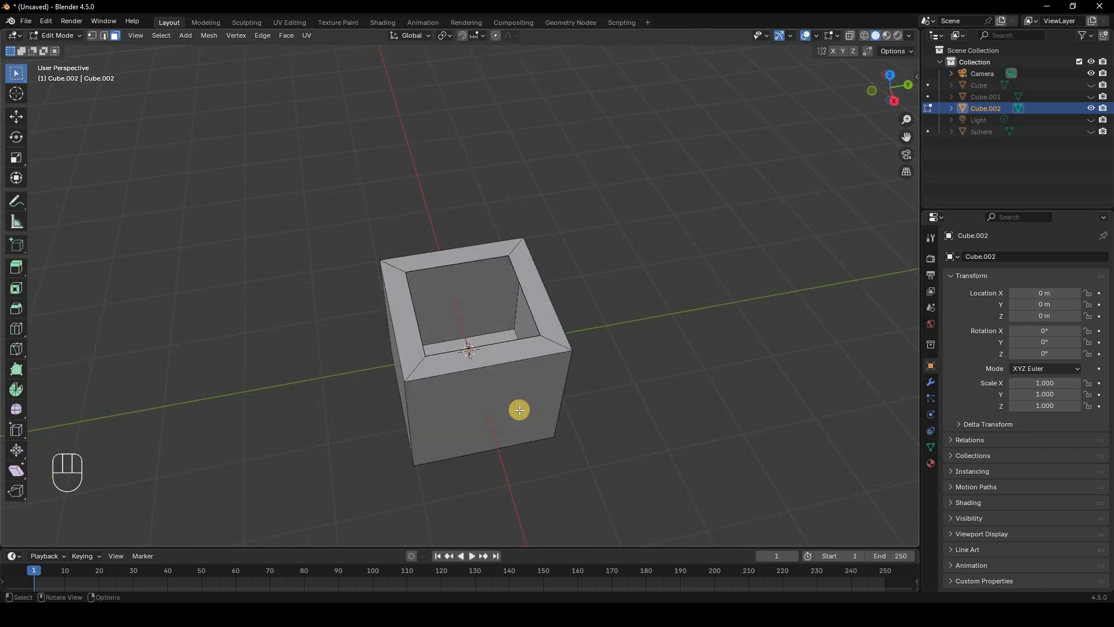
left_click(488, 383)
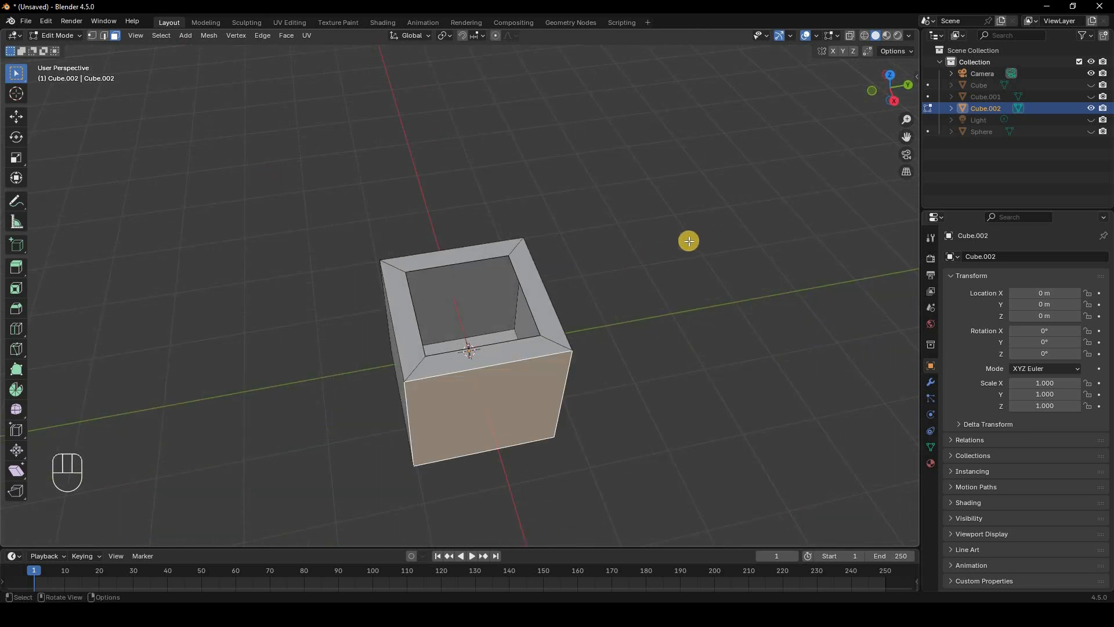
key("i")
left_click(689, 241)
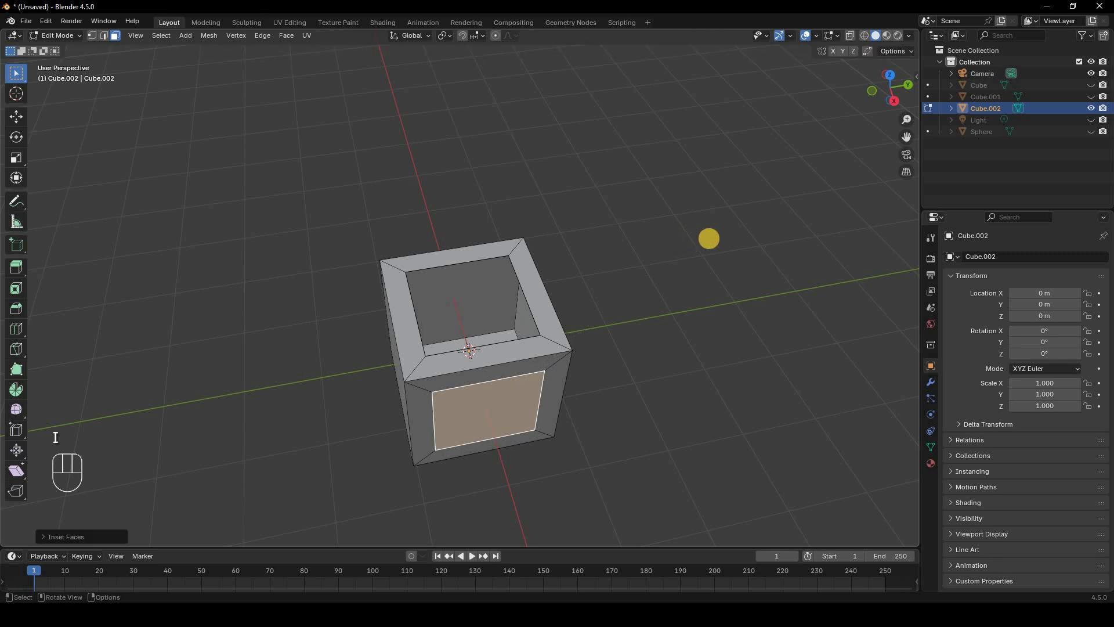
Scale the inset side face up uniformly by about 1.31 to leave a much thinner border
key("s")
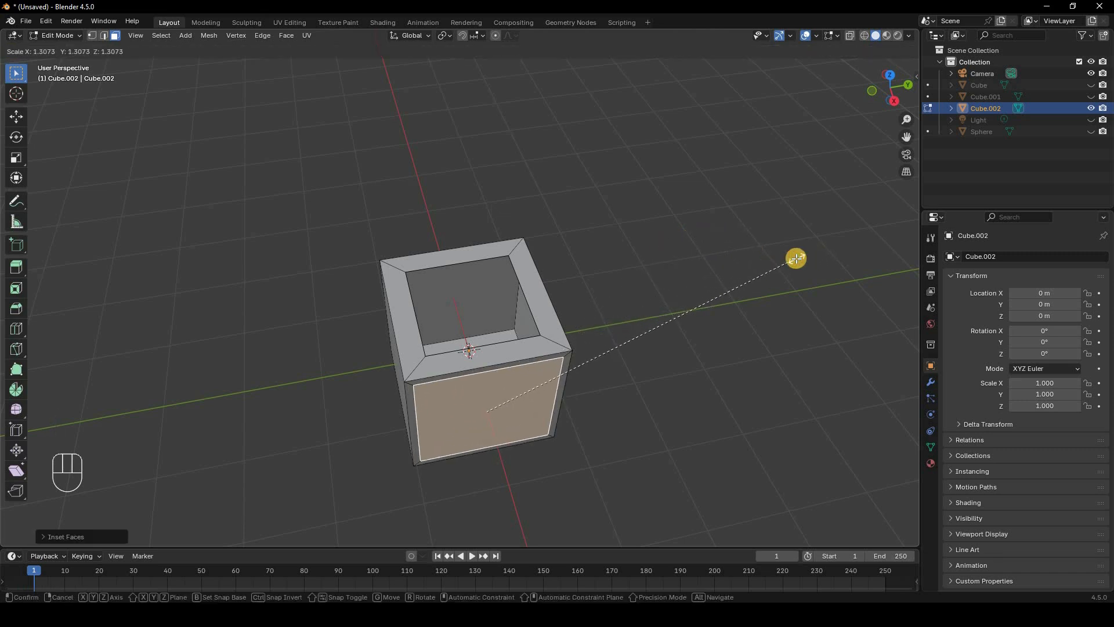
left_click(795, 258)
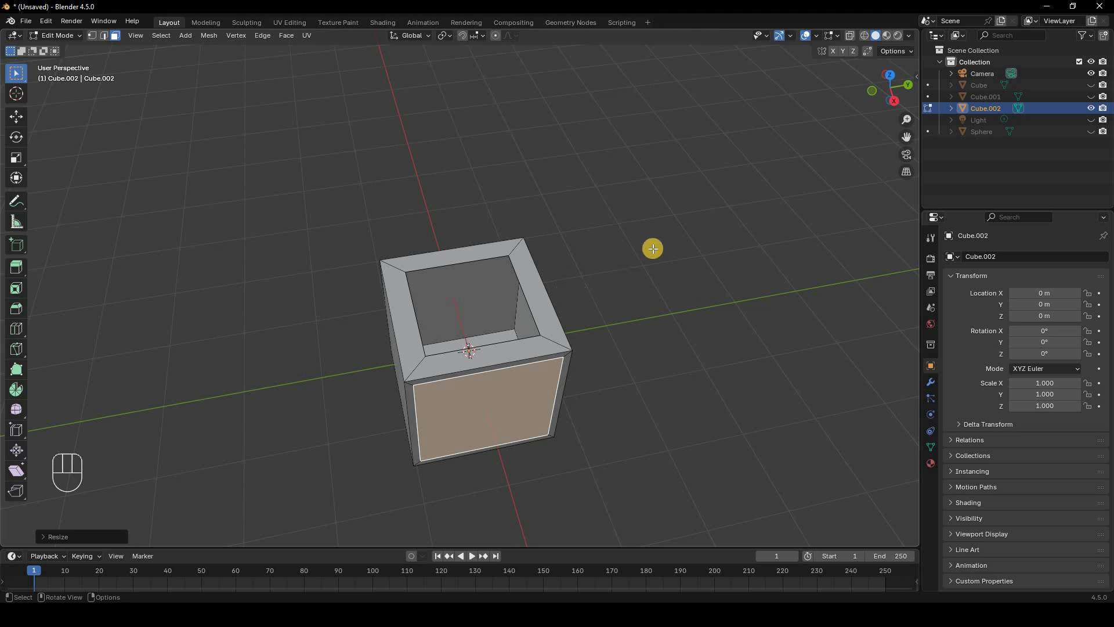
middle_click_drag(578, 214, 578, 248)
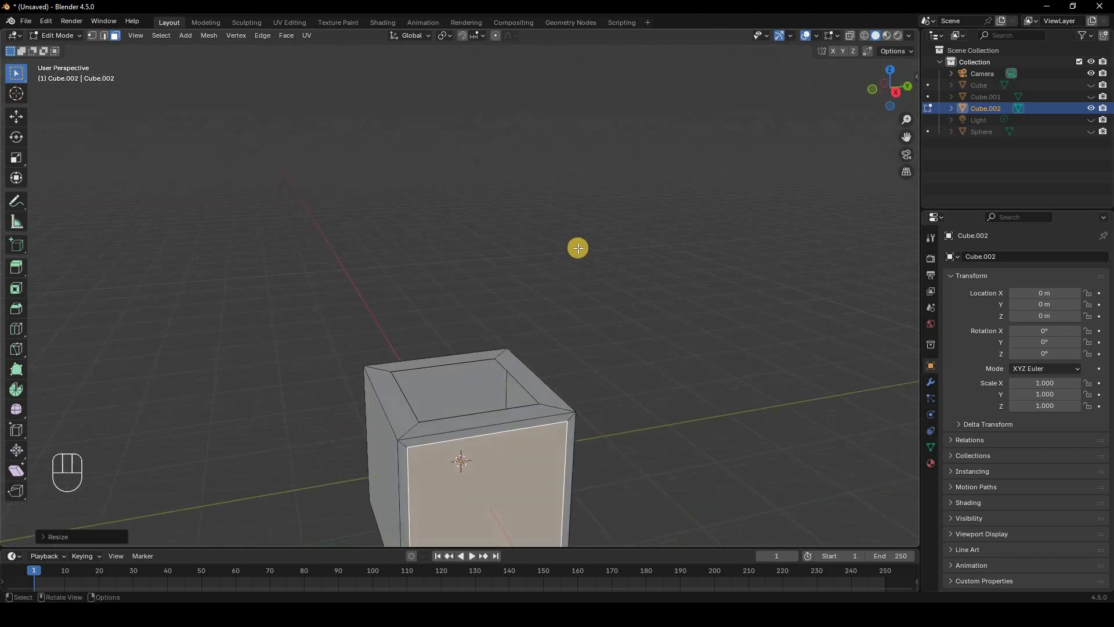